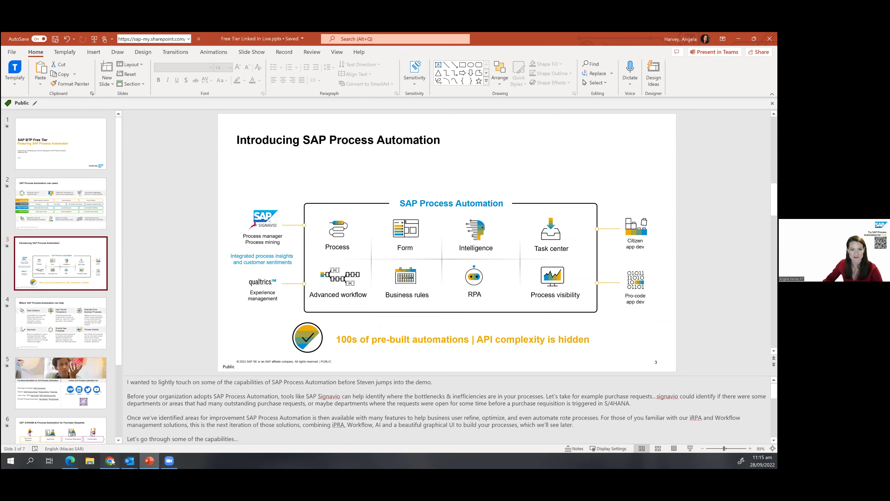
- Switch from PowerPoint to the browser showing the SAP Store home page
click(109, 460)
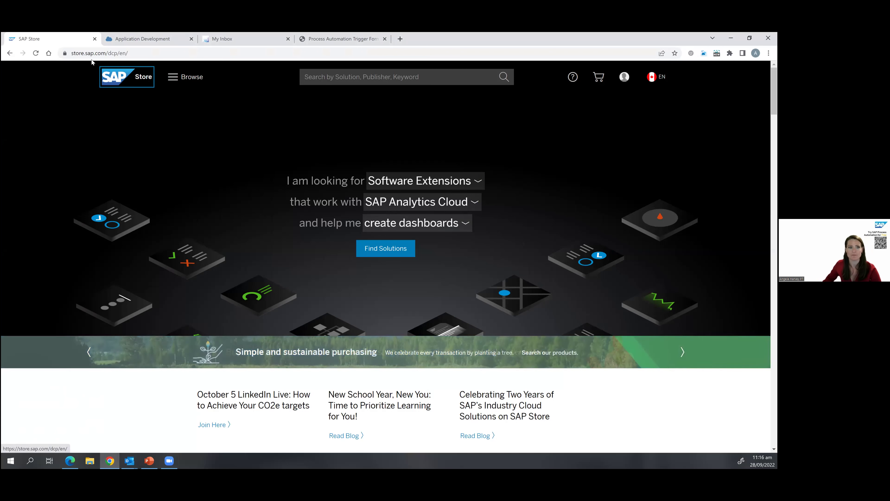
- Search SAP Store for BTP and open the SAP Business Technology Platform product page
click(337, 80)
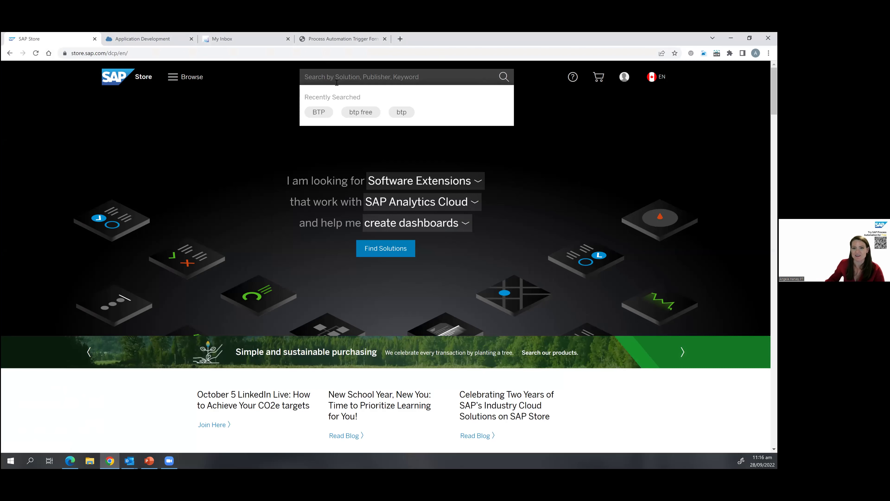
click(316, 113)
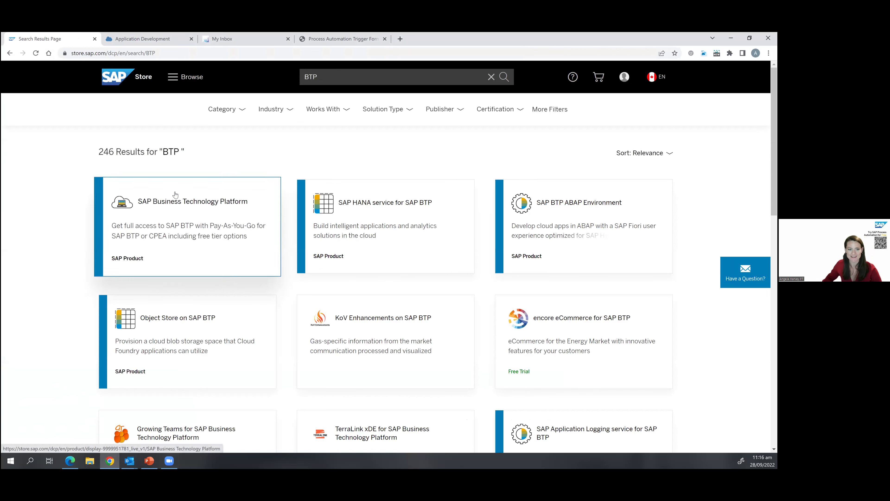
mouse_move(176, 194)
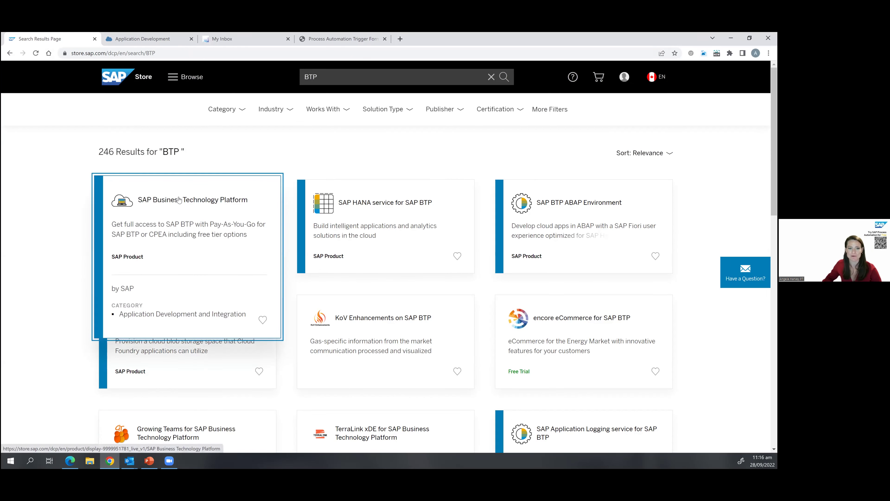
click(179, 200)
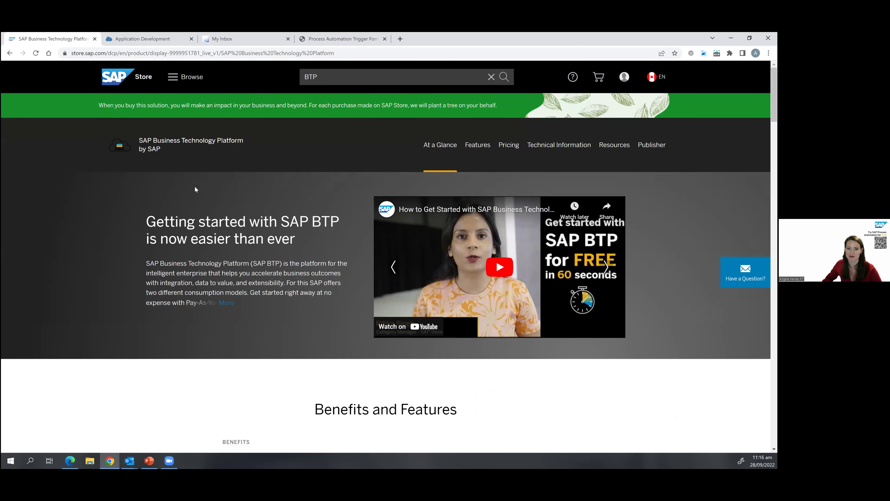
- Review the SAP BTP plans and pricing and open the list of free tier services
scroll(267, 223, down, 5)
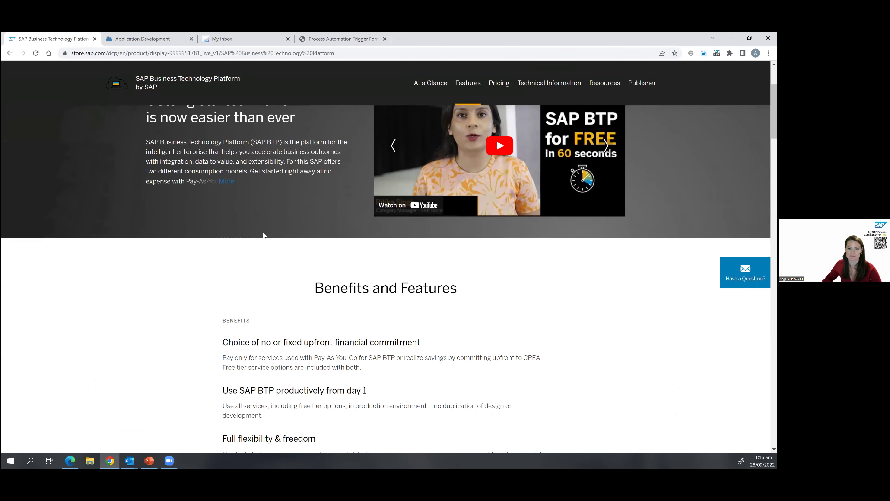
scroll(266, 238, down, 6)
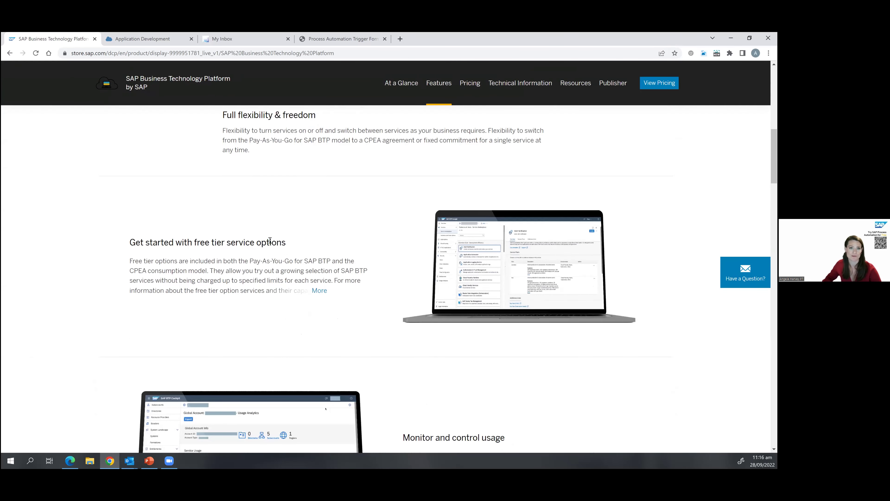
scroll(270, 245, up, 5)
scroll(268, 245, up, 3)
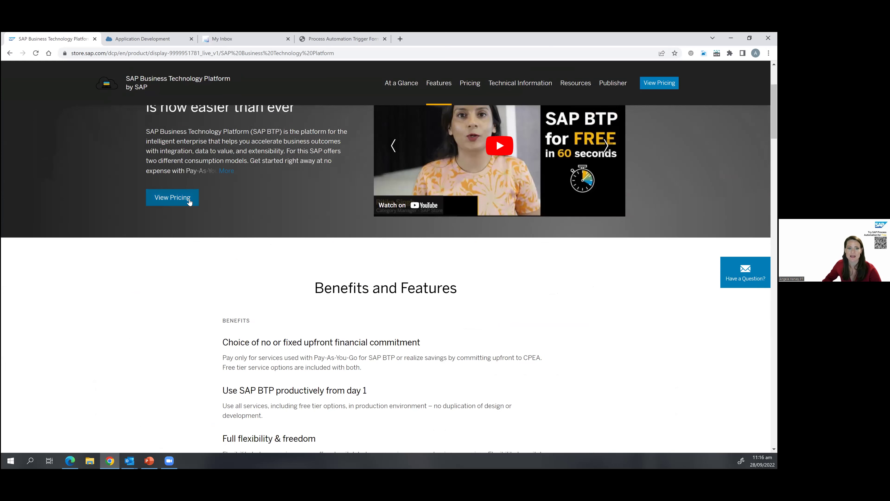
click(172, 197)
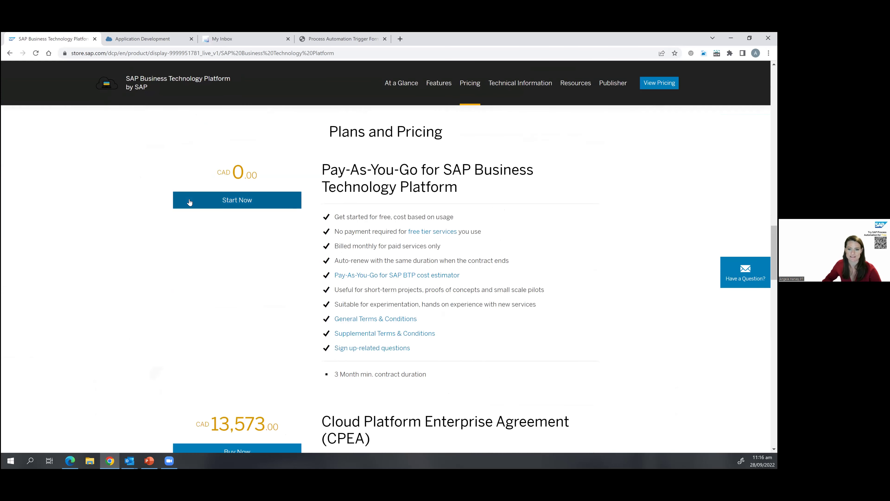
click(425, 233)
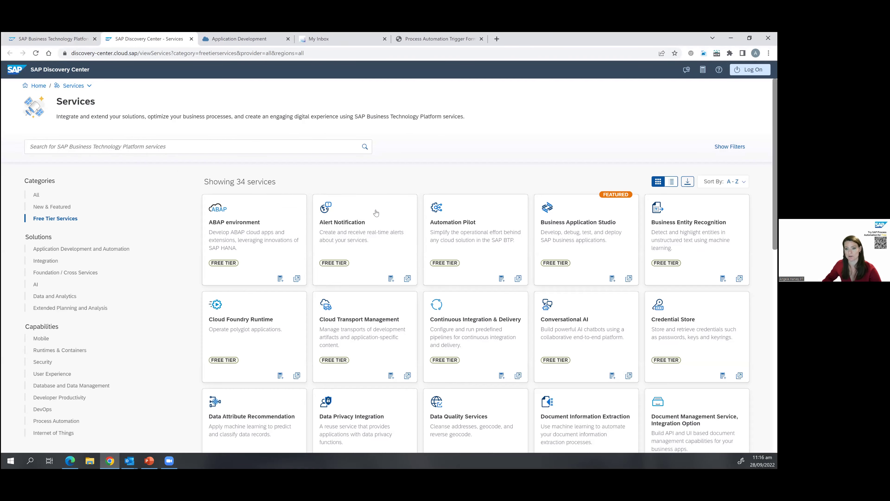
- Browse the 34 free tier services, then go back to the SAP BTP pricing tab
scroll(237, 190, down, 5)
scroll(389, 267, down, 1)
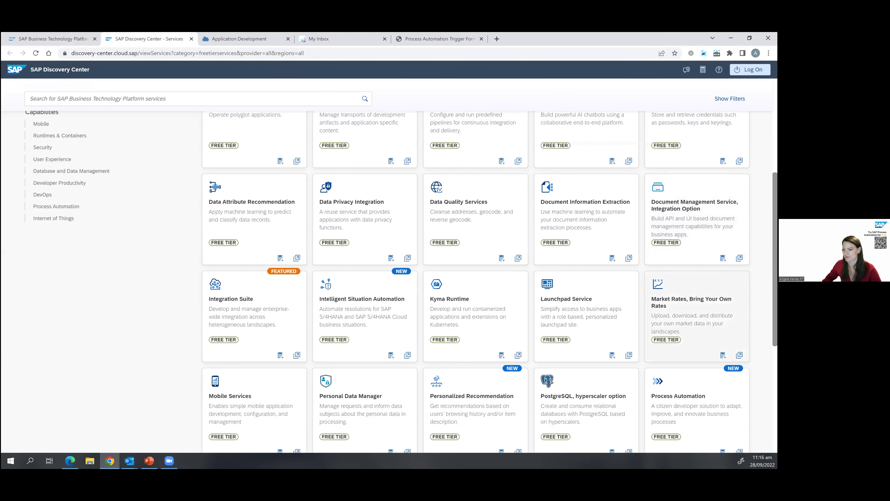
scroll(654, 392, up, 6)
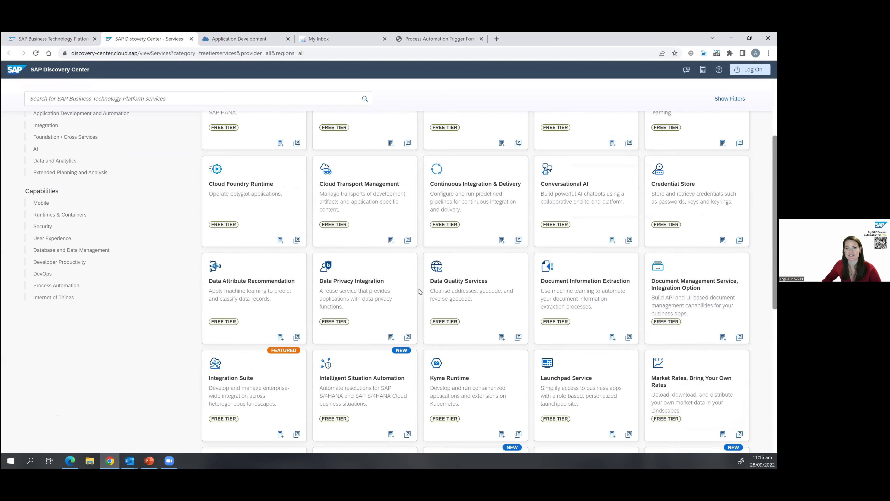
click(52, 37)
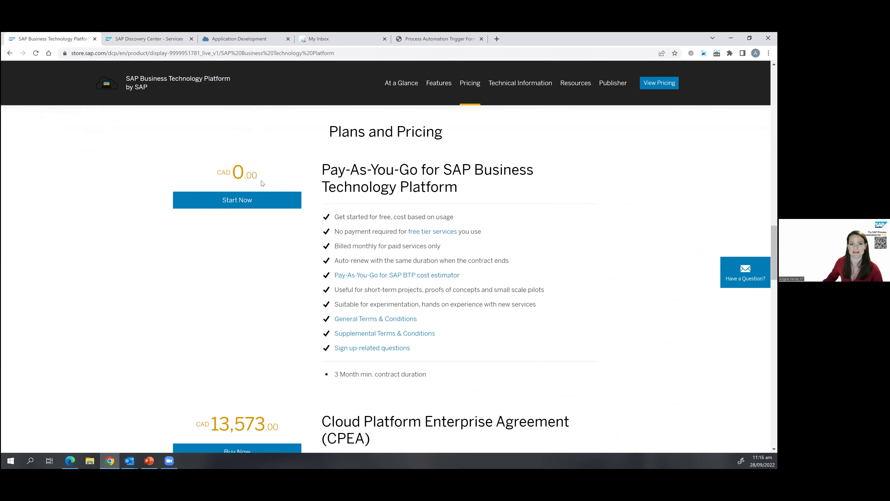
- Start the Pay-As-You-Go signup up to company details, then switch to Application Development
click(259, 206)
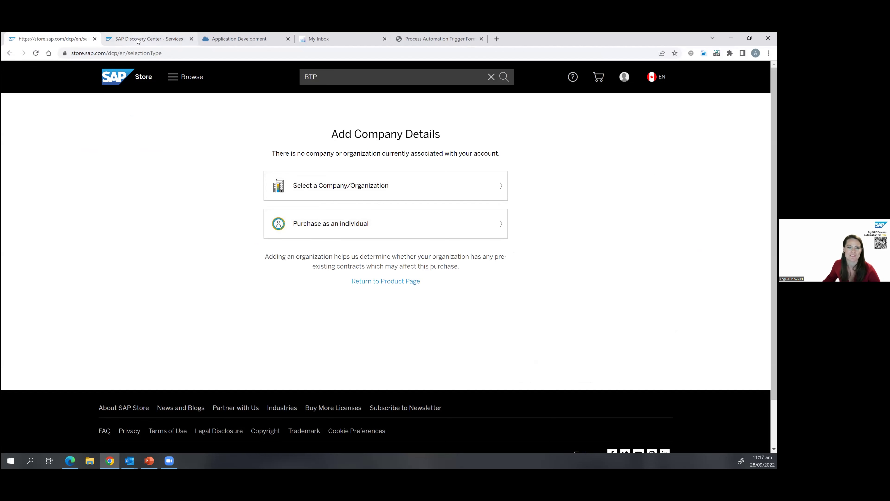
click(237, 40)
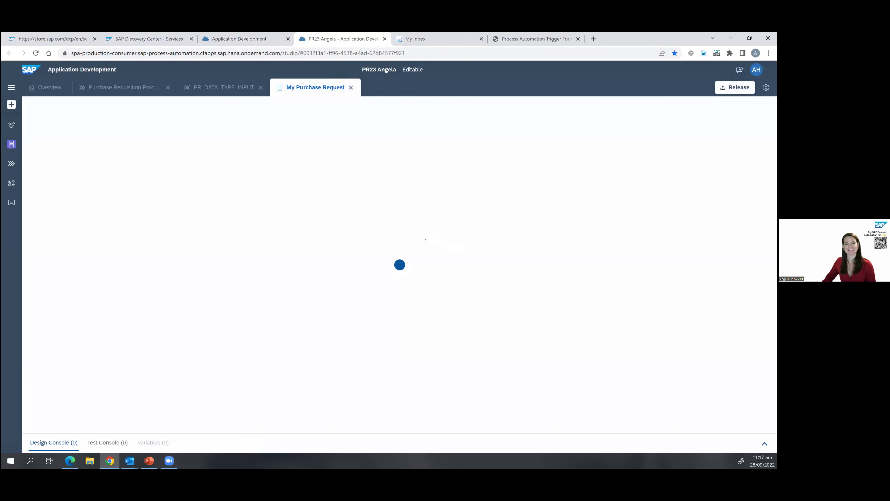
- Reload the expired Purchase Requisition process and open the My Purchase Request trigger form editor
click(100, 92)
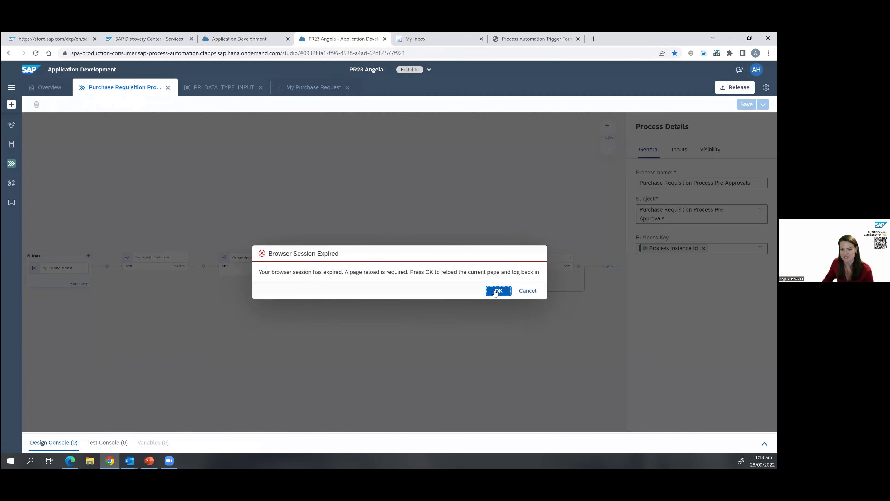
key(Return)
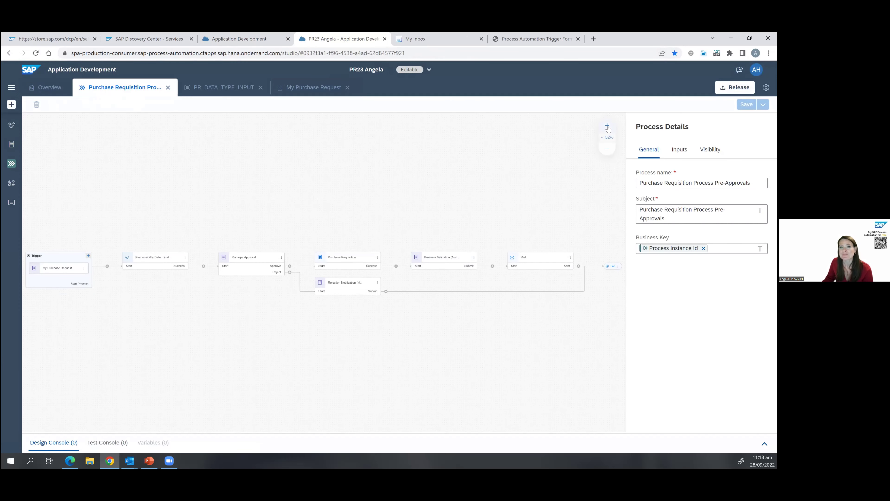
click(608, 126)
click(608, 126)
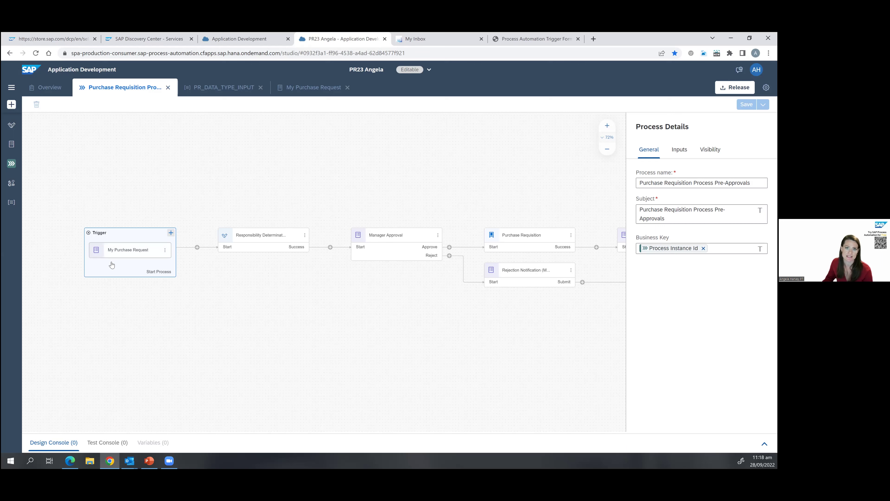
click(165, 250)
click(180, 260)
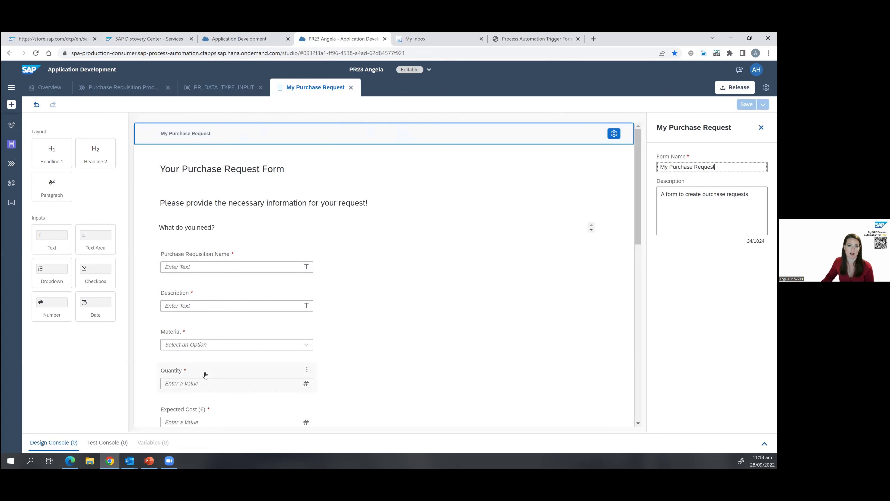
- Add a text field labelled 'Business Rationale' below Purchase Requisition Name
scroll(203, 373, down, 2)
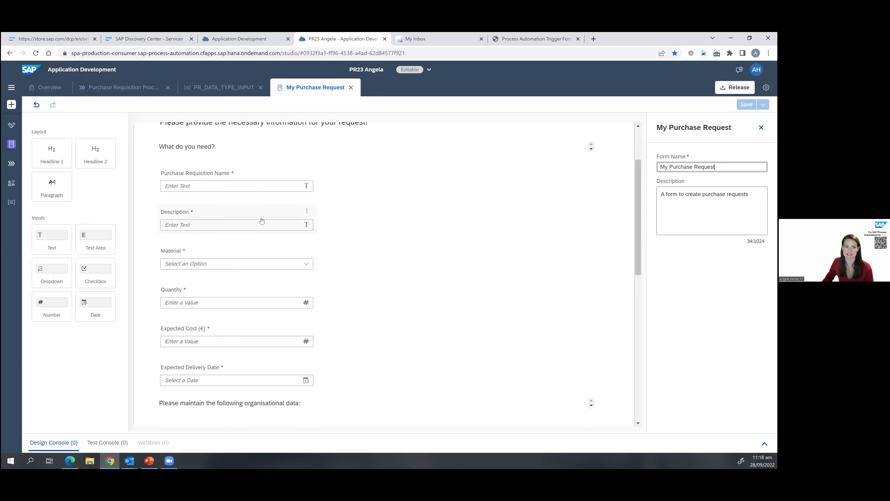
click(59, 232)
drag(58, 233, 264, 225)
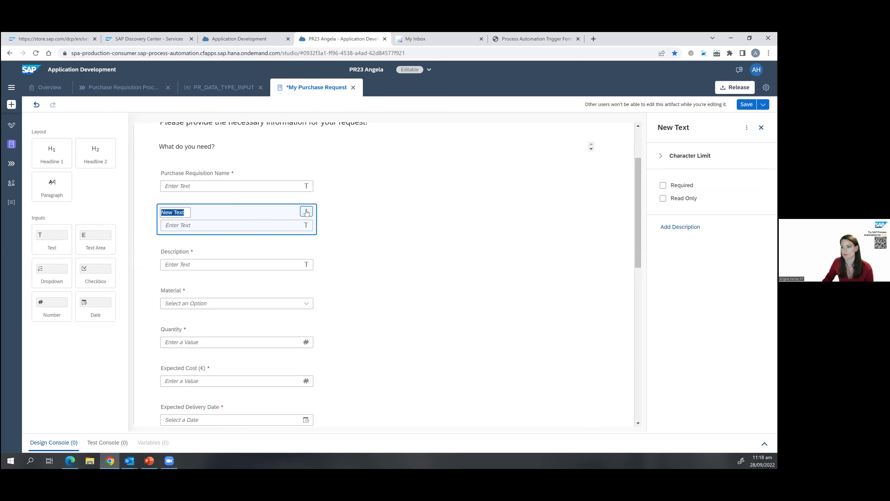
click(307, 212)
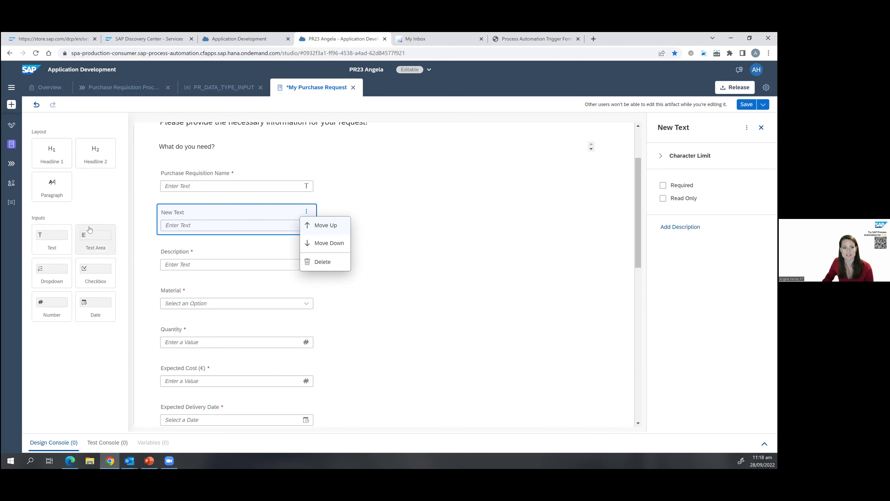
click(217, 212)
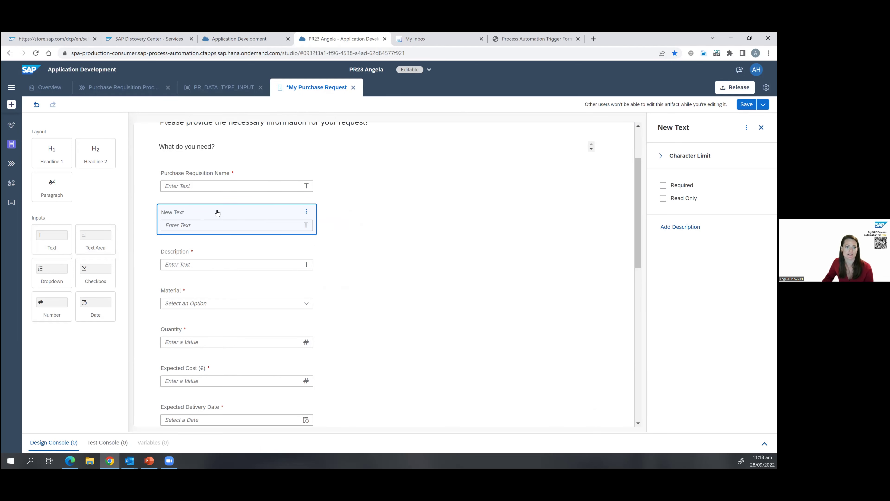
click(177, 212)
text(Busn)
key(BackSpace)
text(iness)
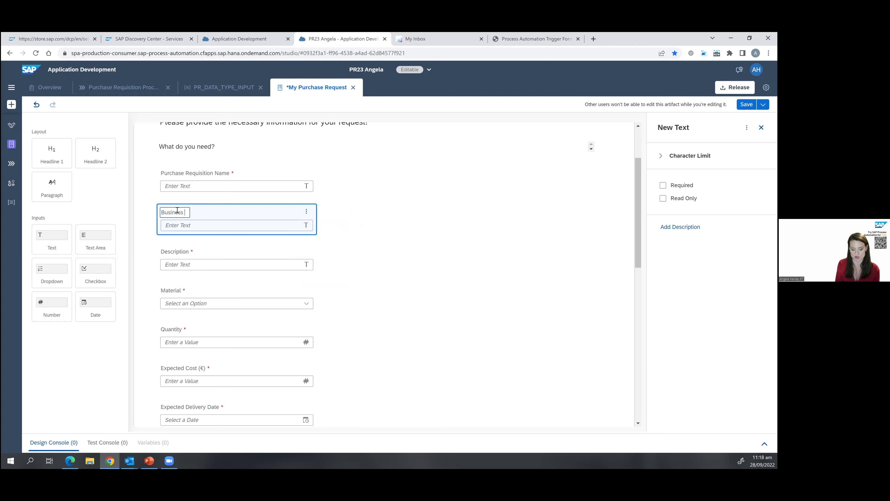
text( Rai)
text(ionala)
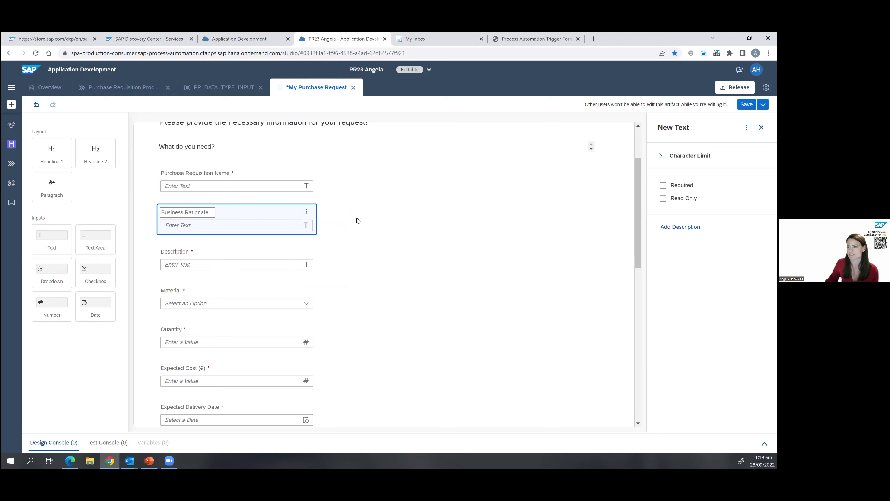
- Delete the Business Rationale field and return to the Purchase Requisition process
click(306, 212)
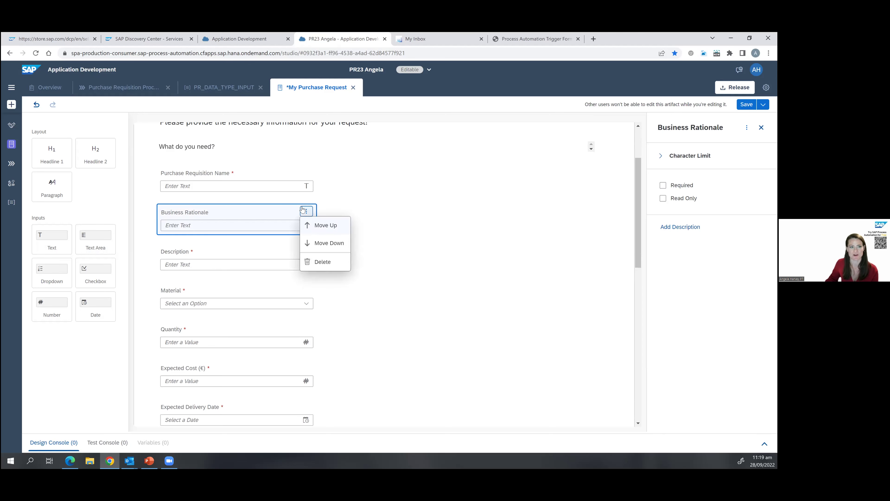
click(328, 266)
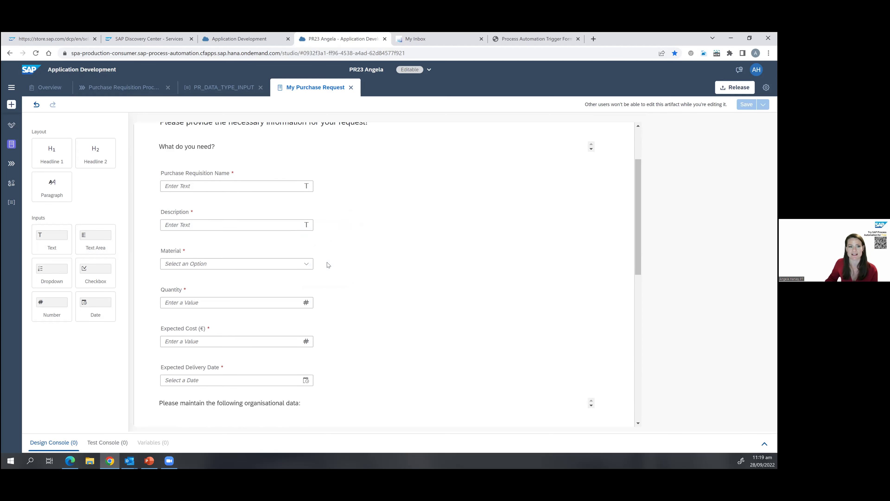
click(122, 88)
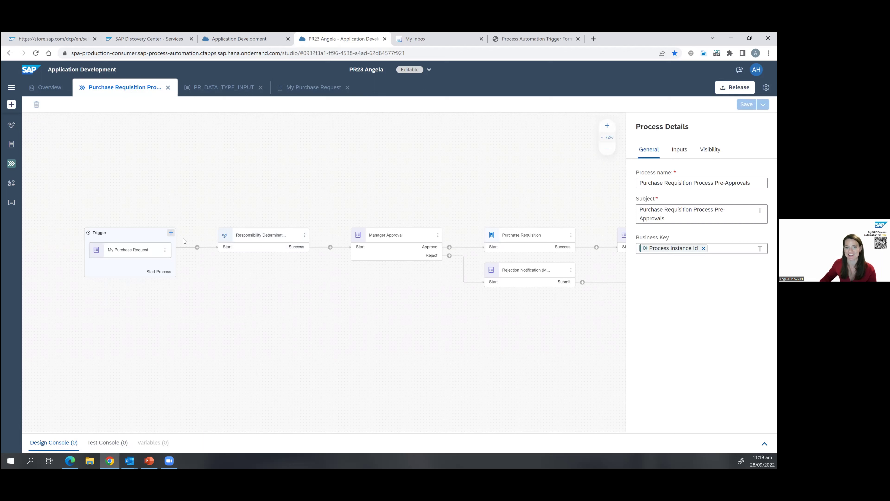
- Open the Responsibility Determination decision in its own editor, then view Manager Approval's settings
click(272, 239)
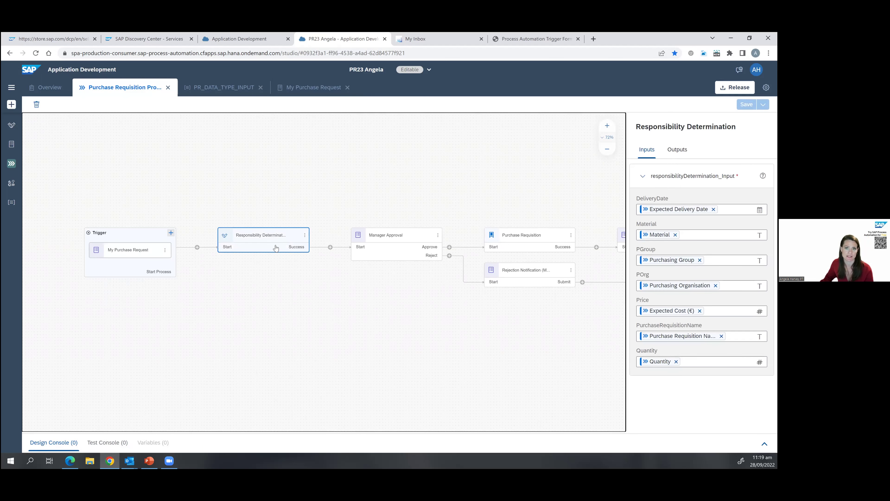
click(305, 236)
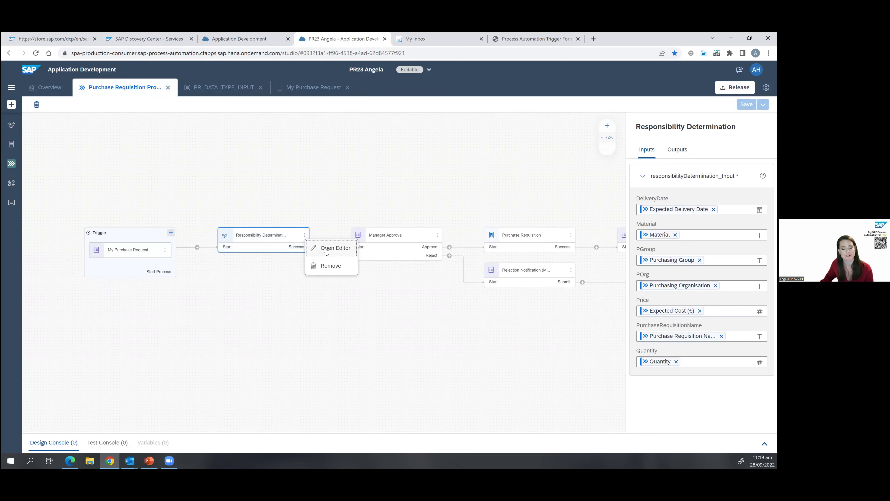
click(326, 249)
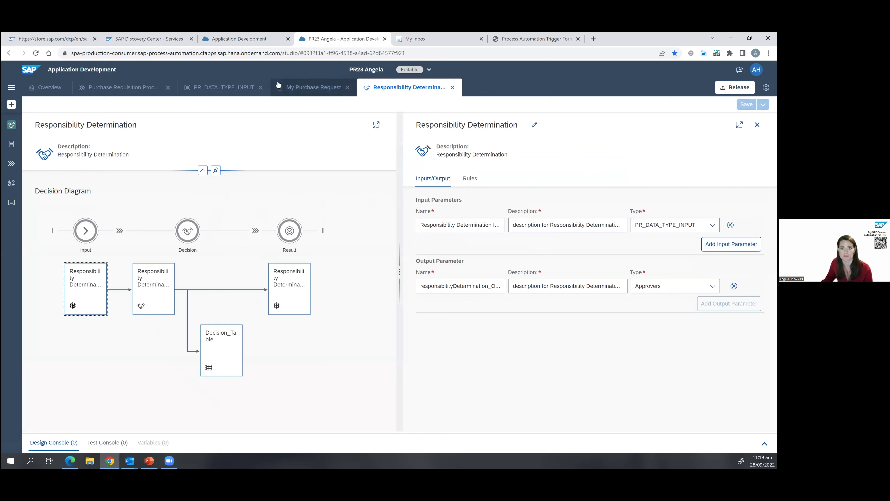
click(133, 88)
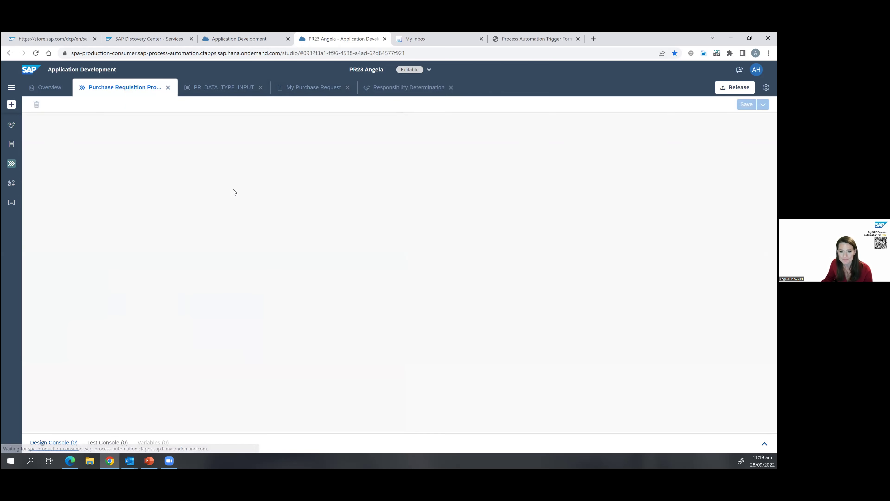
click(375, 239)
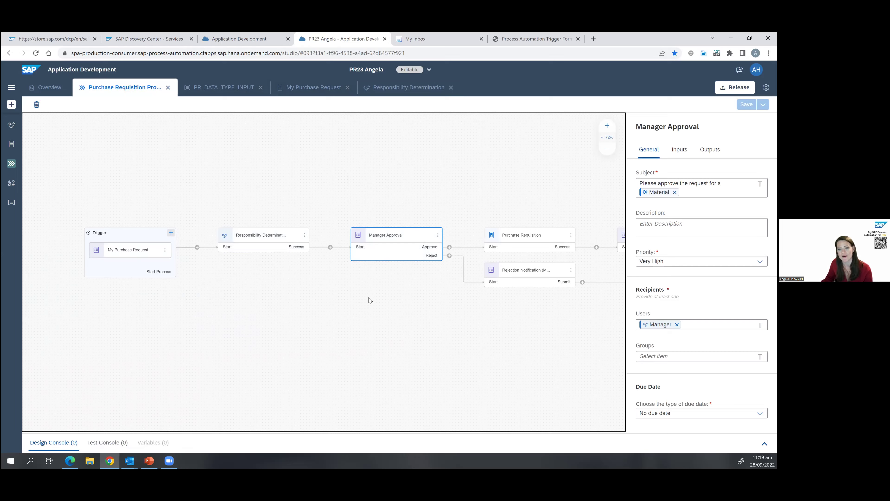
- Inspect the Purchase Requisition step (destination S4H) and the flow through Mail to End
drag(330, 312, 176, 300)
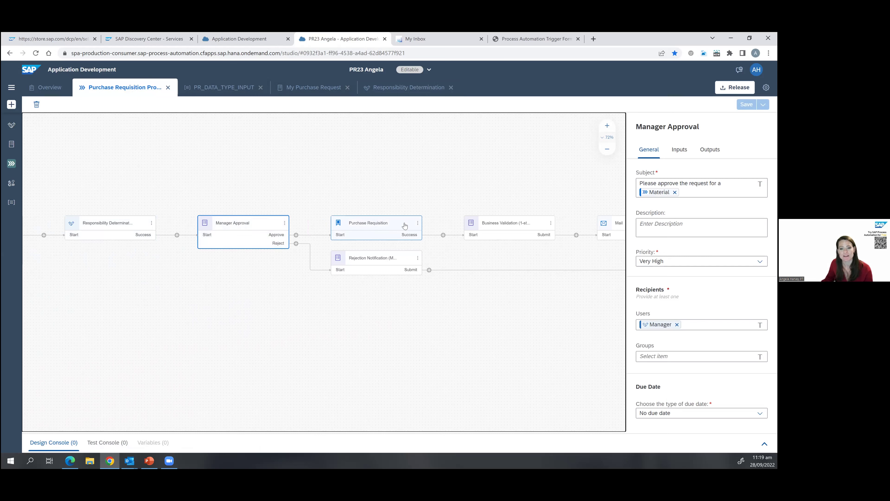
click(386, 228)
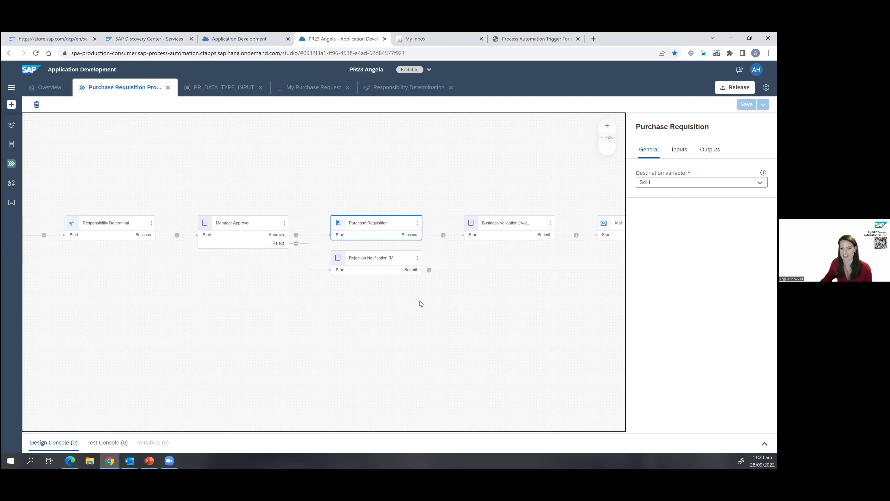
scroll(298, 299, right, 6)
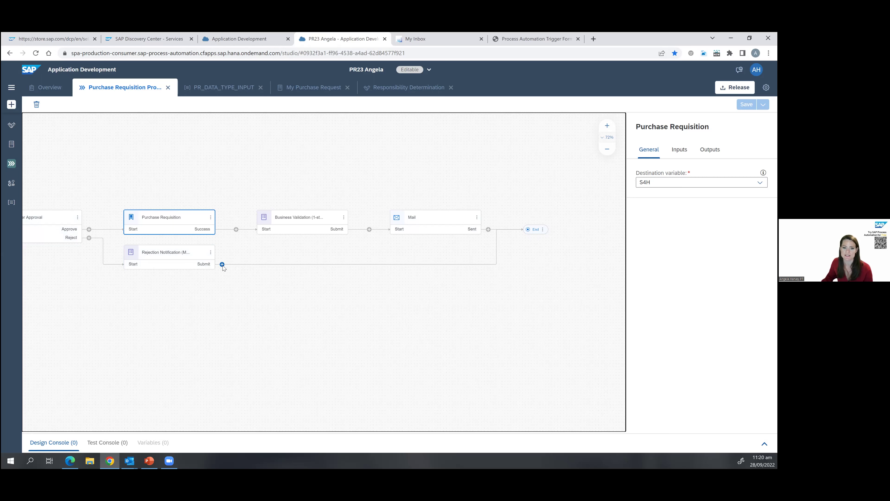
- Show the step types after Rejection Notification, browsing Forms, Automation, Decision and Actions
click(222, 265)
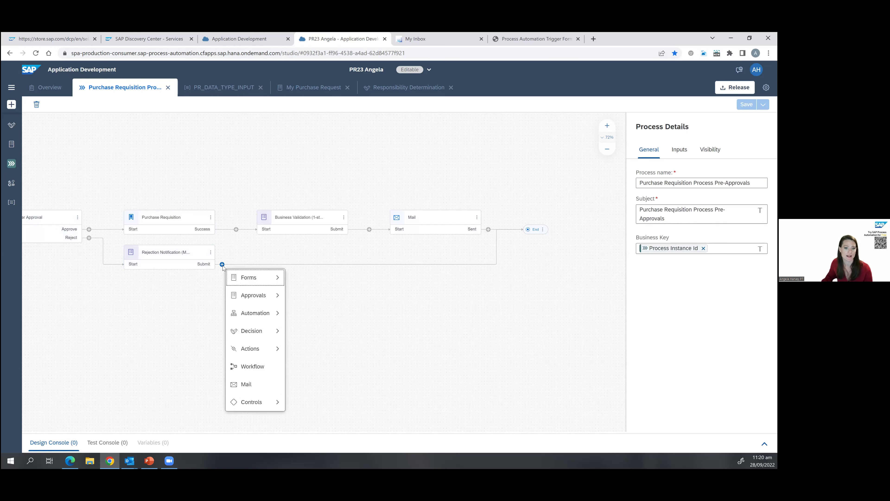
mouse_move(242, 277)
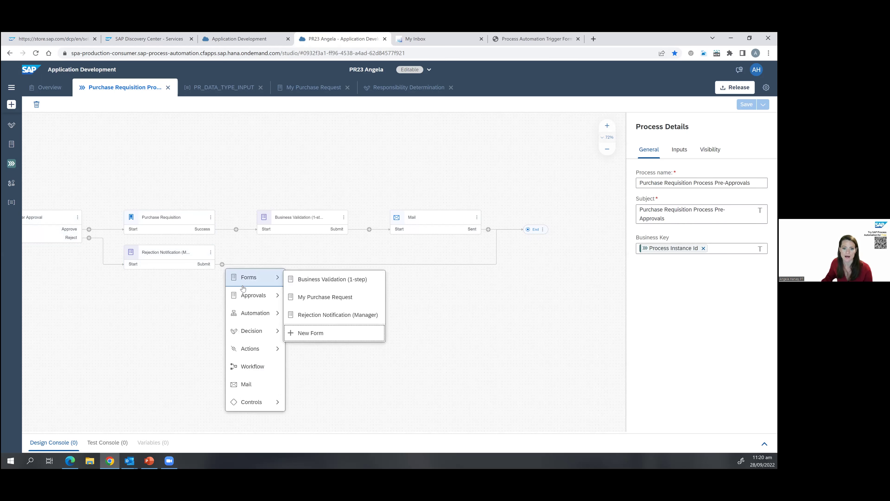
mouse_move(249, 313)
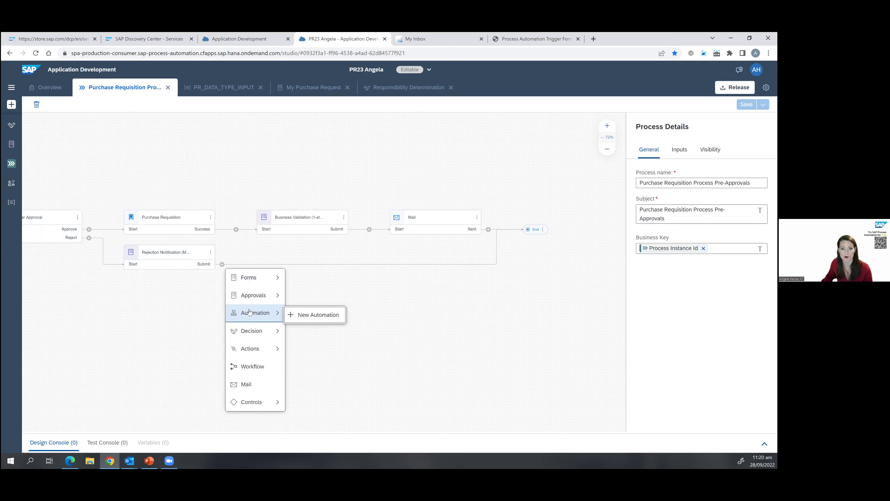
mouse_move(251, 334)
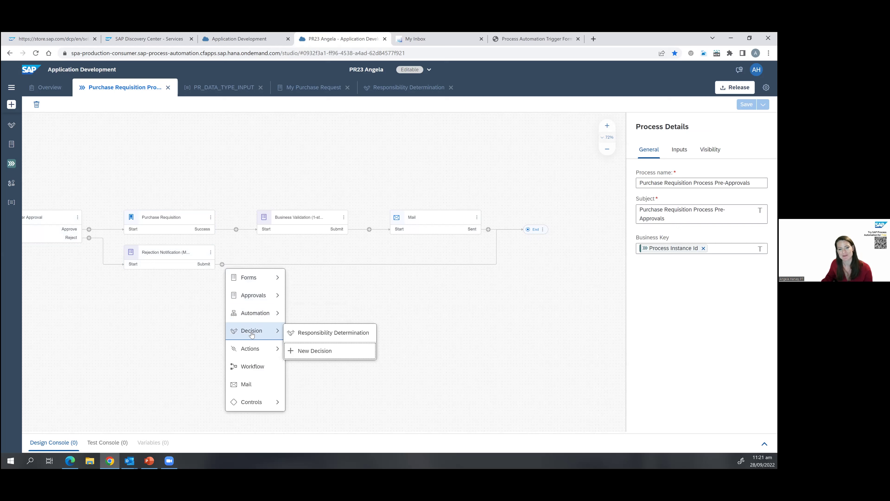
mouse_move(251, 353)
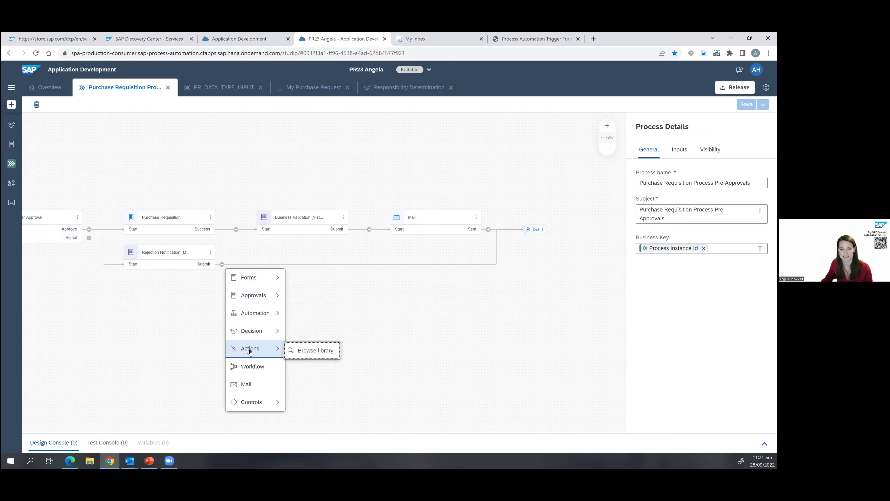
- Add a Mail step named 'decline' after Rejection Notification, leaving the recipient empty
click(242, 385)
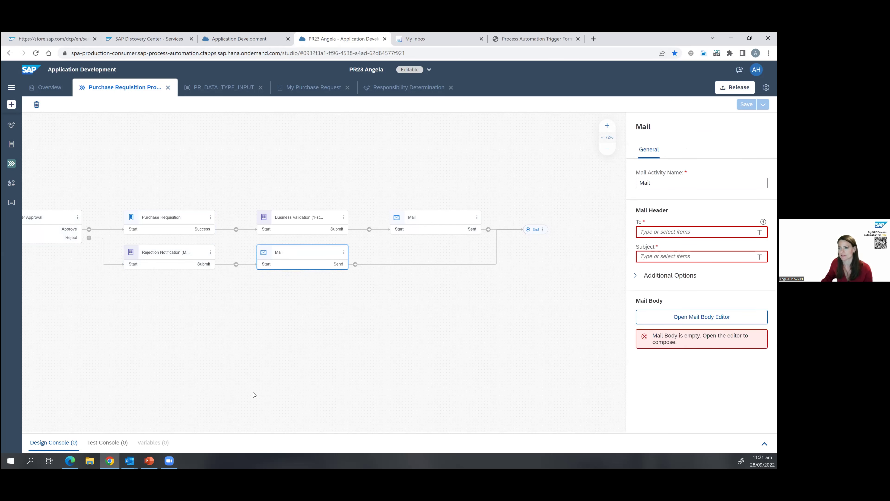
click(654, 179)
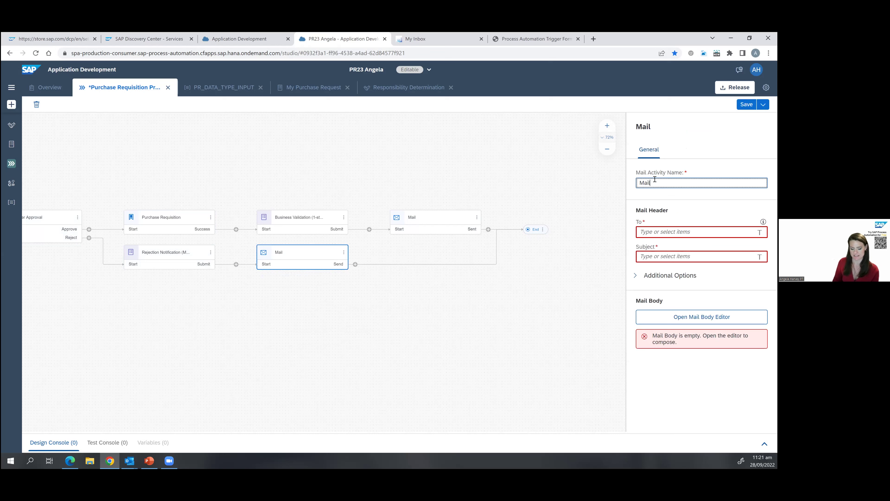
double_click(655, 179)
text(dec)
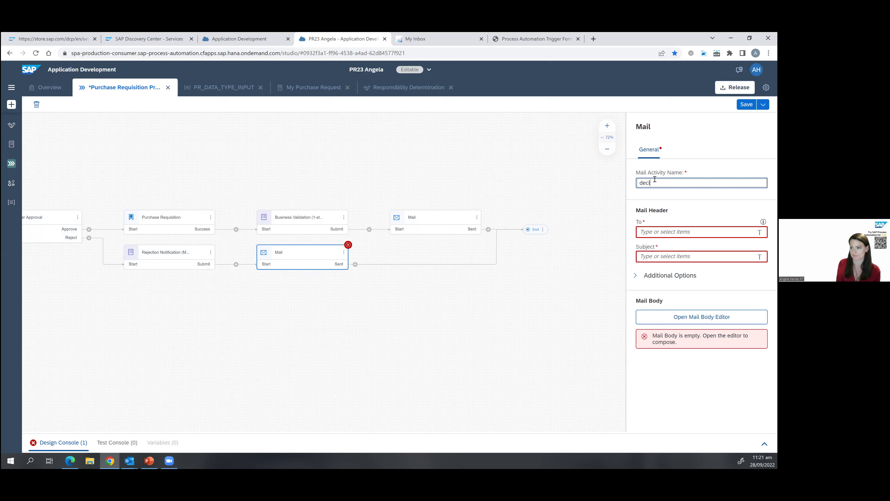
text(line)
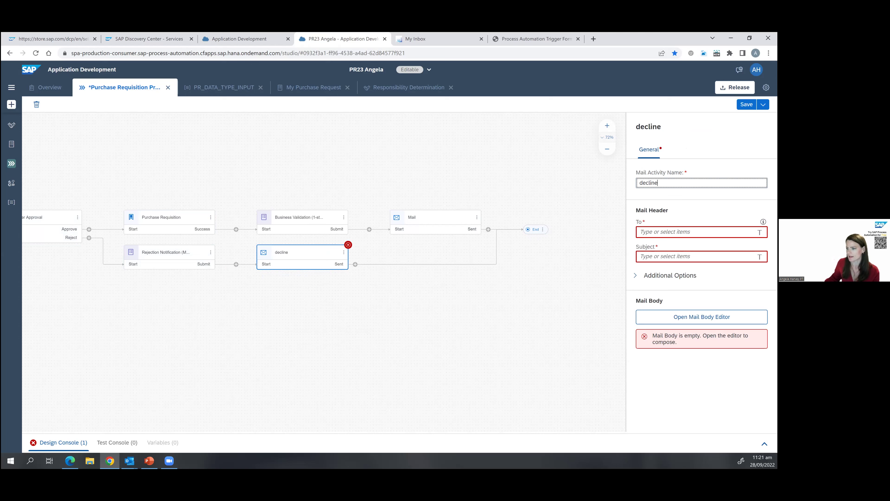
key(Tab)
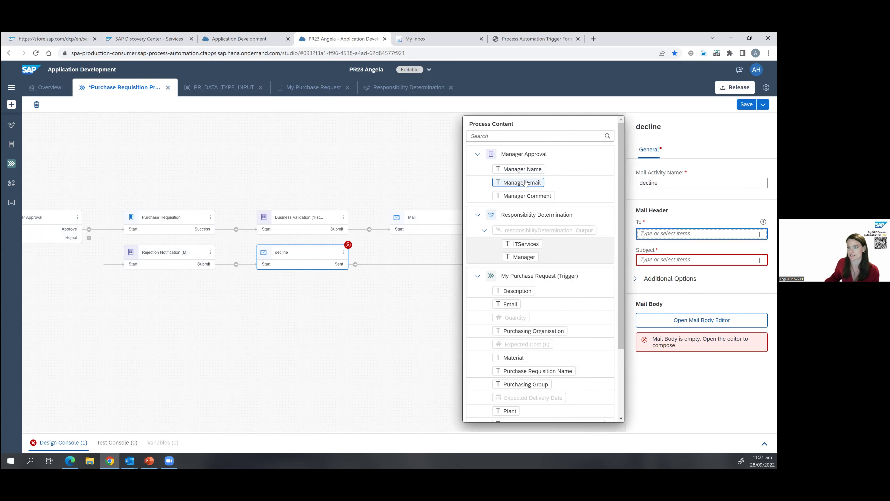
drag(524, 182, 664, 227)
drag(526, 183, 536, 146)
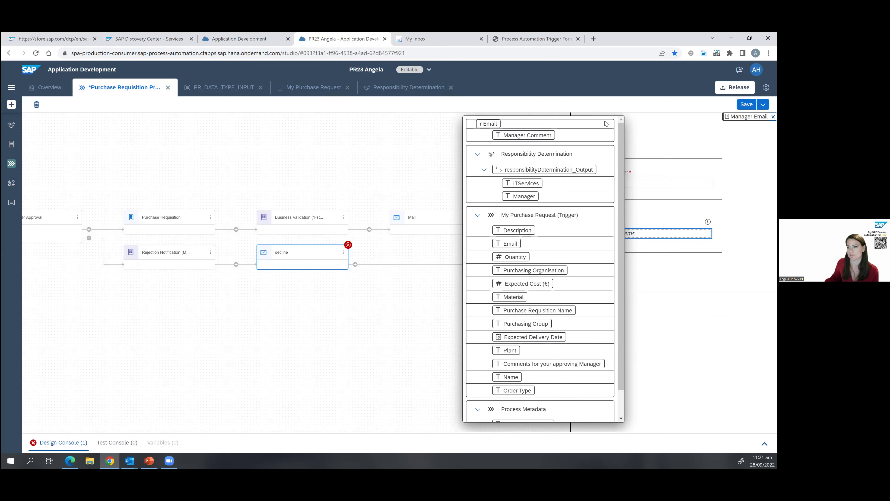
click(346, 247)
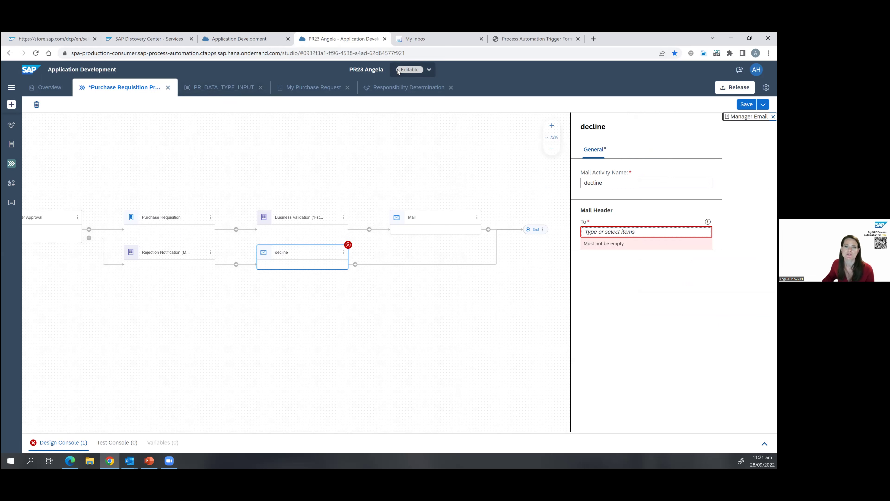
- Discard all unsaved editor changes and switch to the deployed version 1.0.0
click(430, 70)
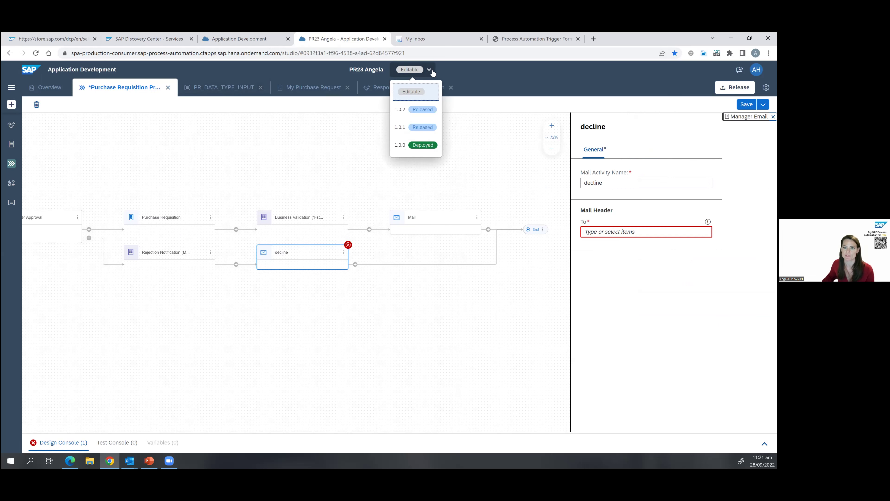
click(427, 147)
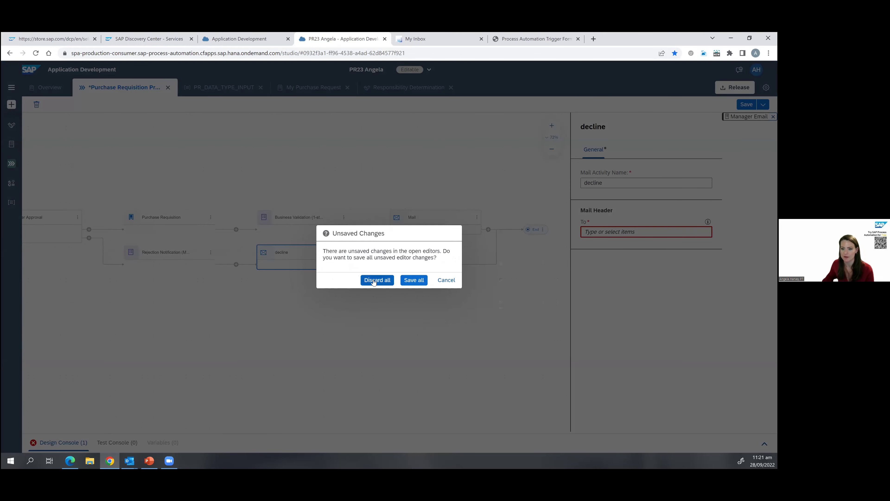
click(376, 280)
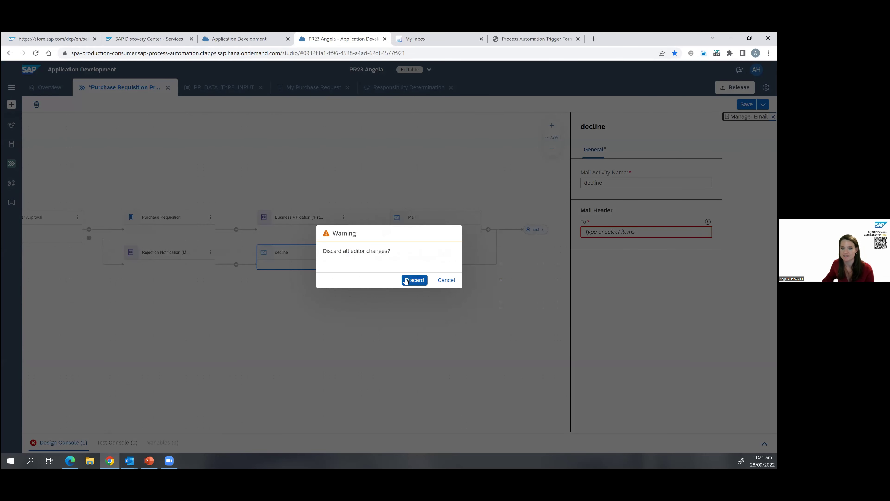
click(411, 277)
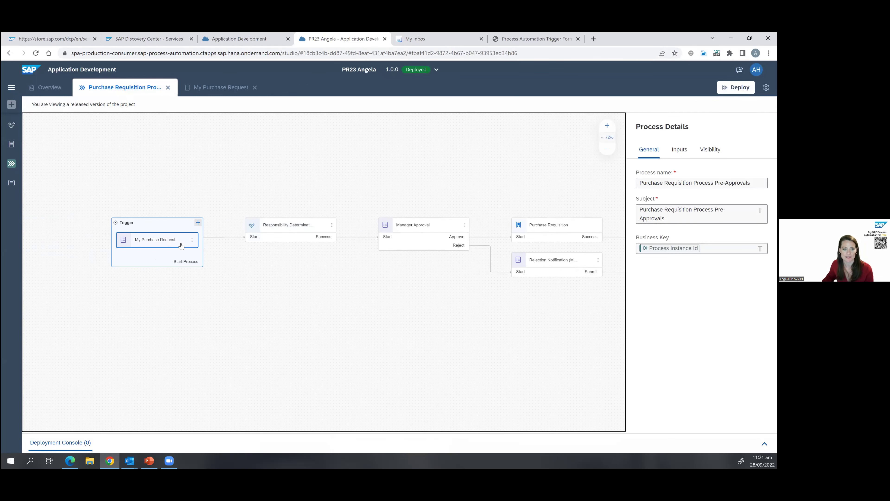
- Copy the My Purchase Request trigger's form link and open it in a new browser tab
click(181, 245)
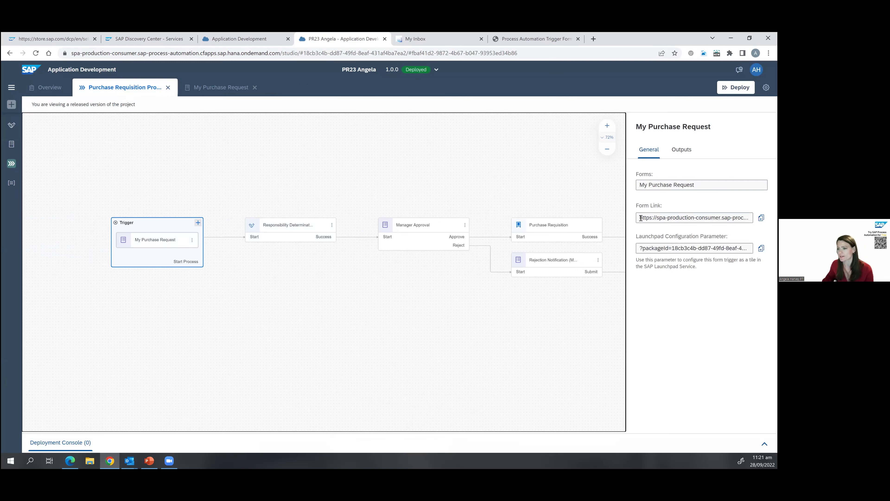
drag(641, 217, 757, 218)
click(761, 217)
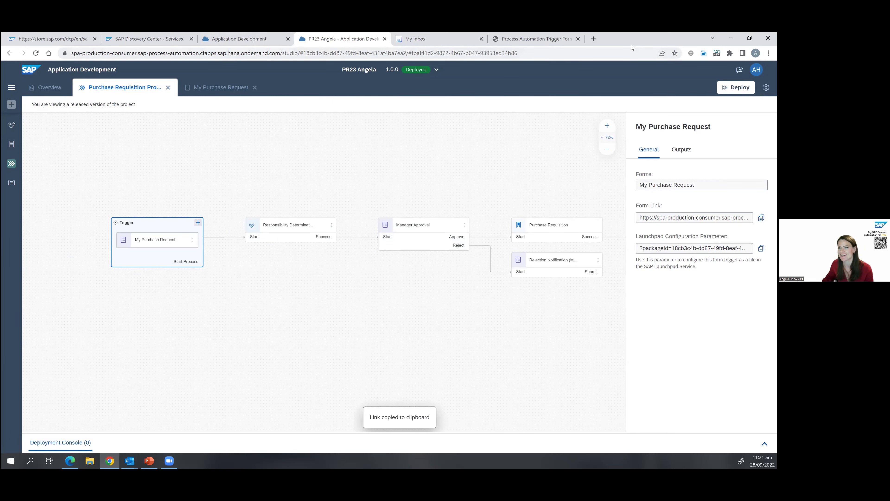
click(593, 38)
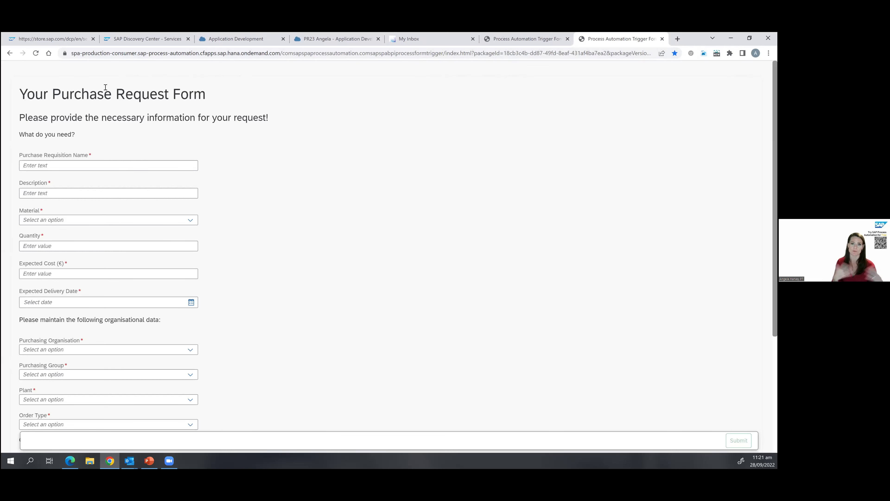
- Name the requisition 'Headset order' with description 'My or', requesting 1 HEADSET at cost 30
click(89, 167)
text(Head)
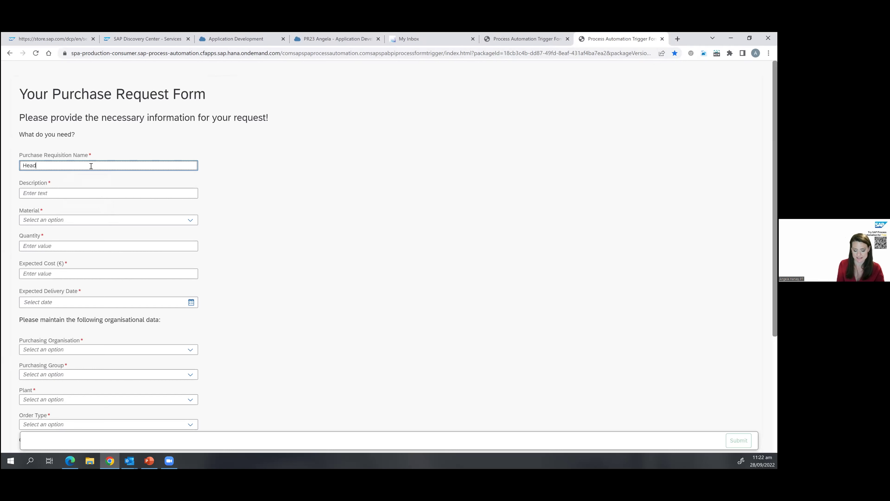
text(set order)
key(Tab)
text(My or)
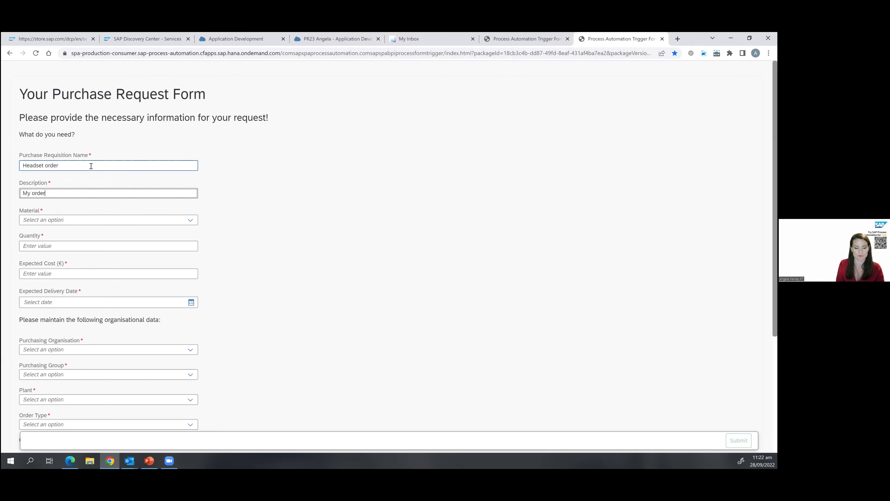
click(188, 224)
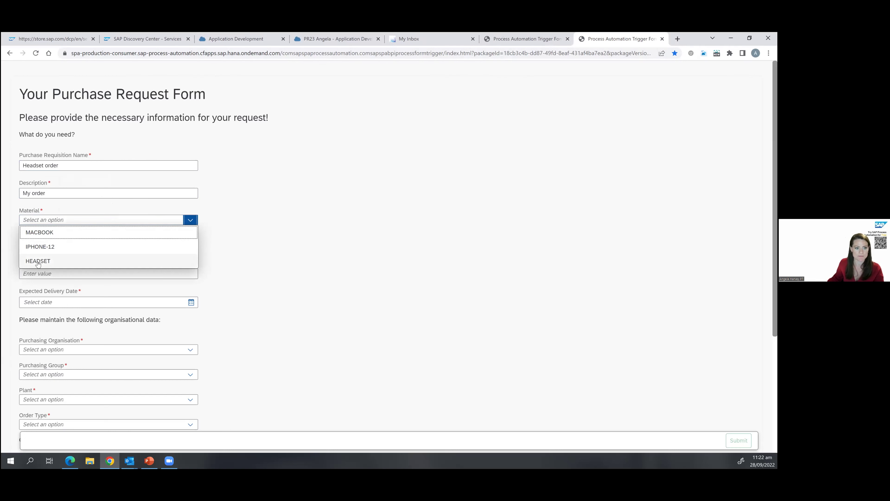
click(46, 260)
click(49, 246)
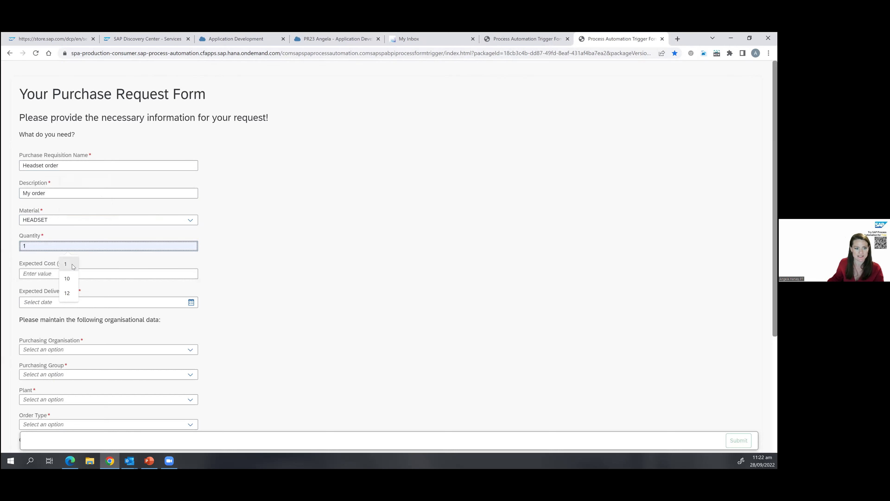
click(65, 266)
click(43, 273)
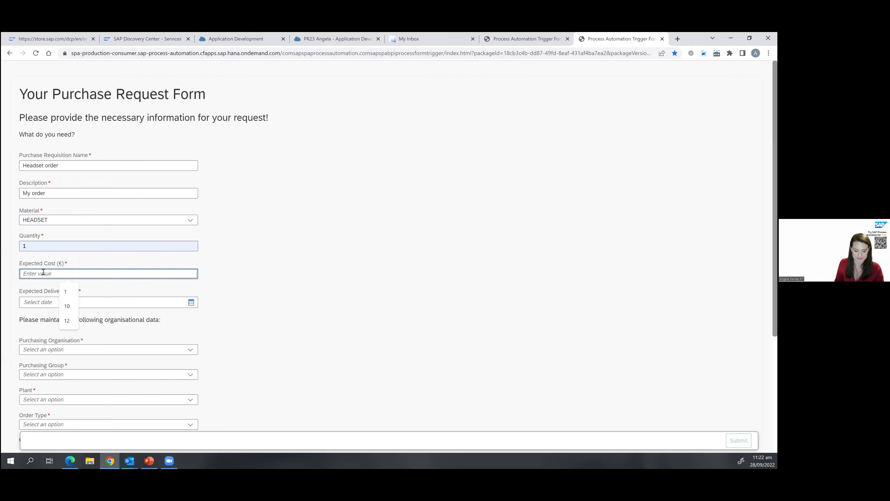
text(30)
- Set delivery date 10/03/2022, purchasing organisation and group 0001, plant 1710, order type NB
click(195, 303)
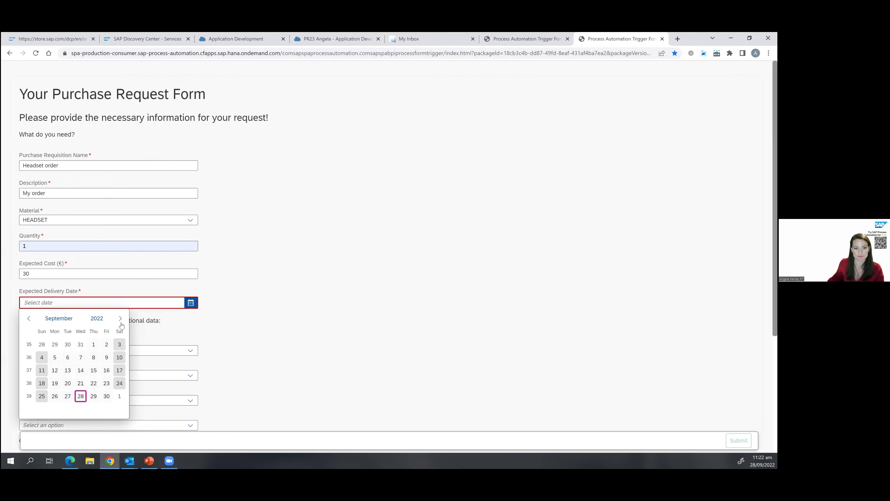
click(120, 319)
click(57, 357)
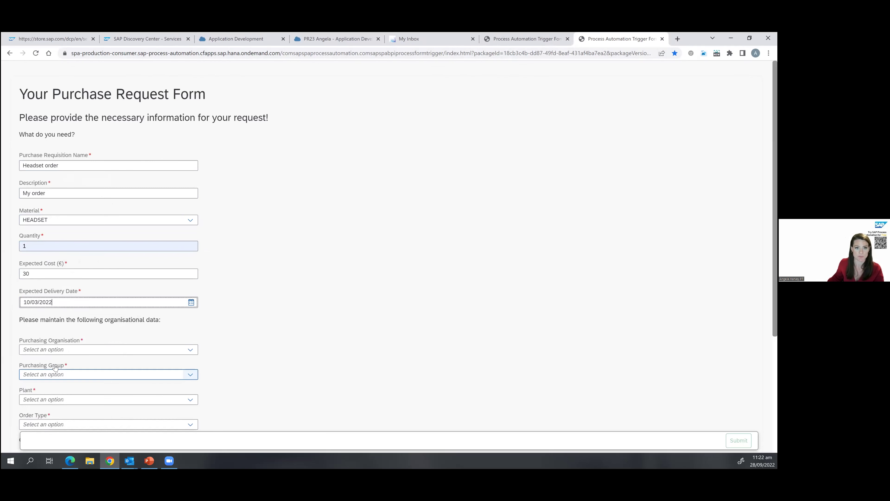
click(60, 349)
click(59, 361)
click(57, 374)
click(54, 386)
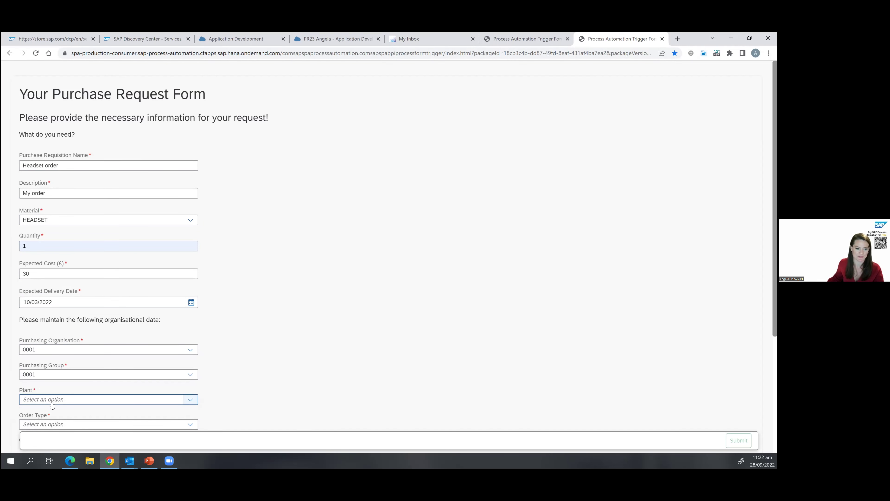
click(52, 400)
click(52, 411)
click(45, 424)
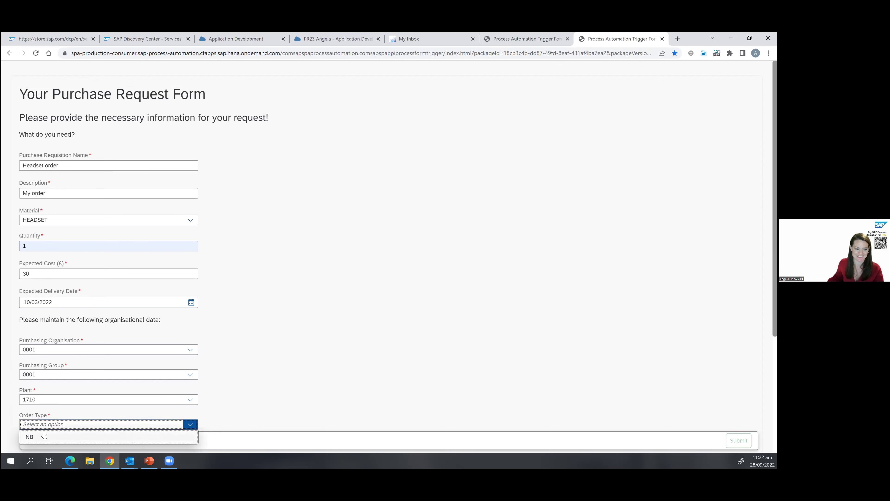
click(44, 436)
- Add a manager comment and the requester's name and e-mail, then submit and start a new request
scroll(80, 381, down, 5)
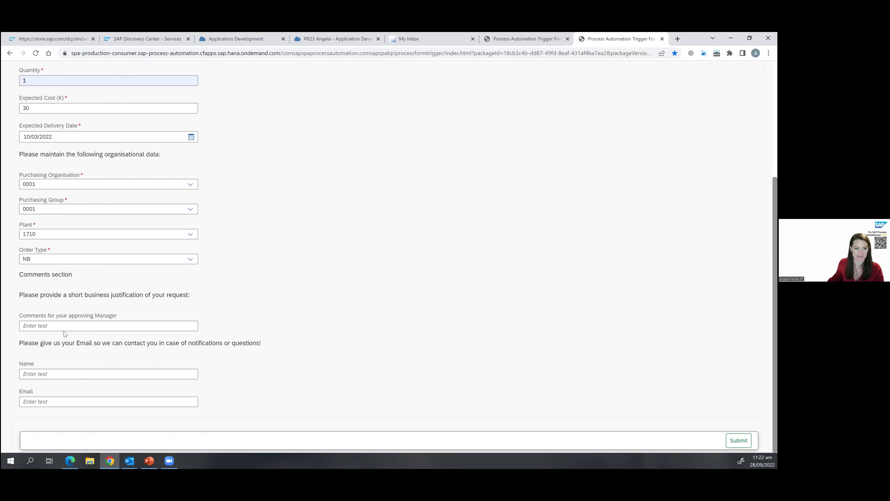
click(65, 326)
text(hhewwfhoeiuwhof)
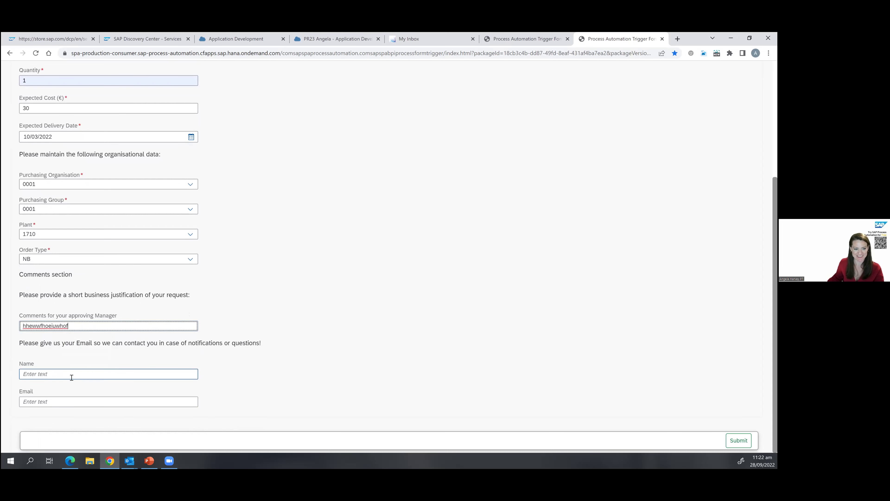
click(53, 374)
text(Angela)
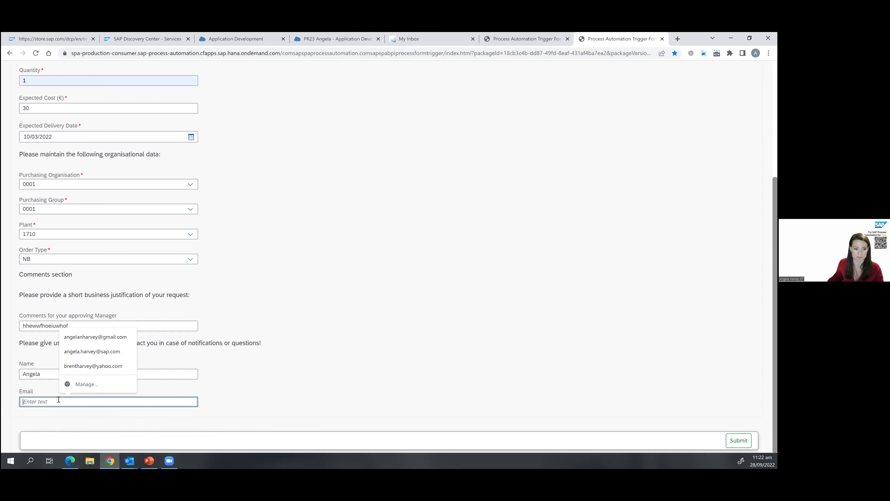
click(115, 357)
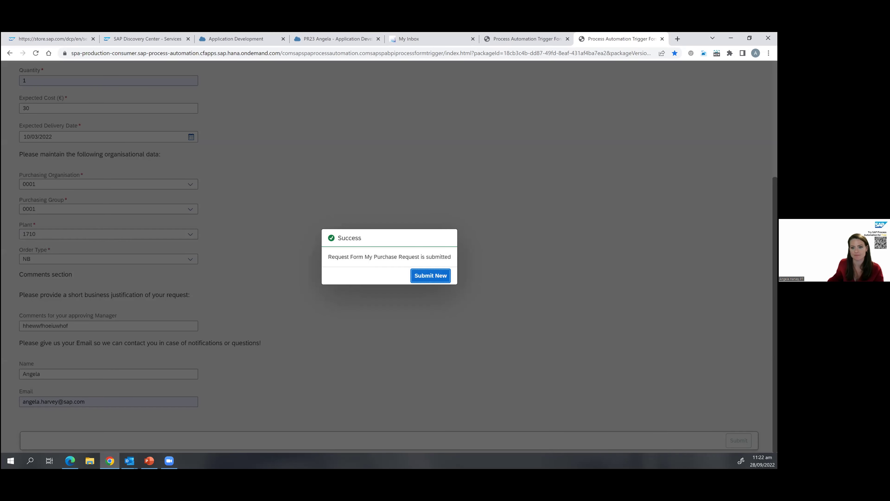
click(431, 276)
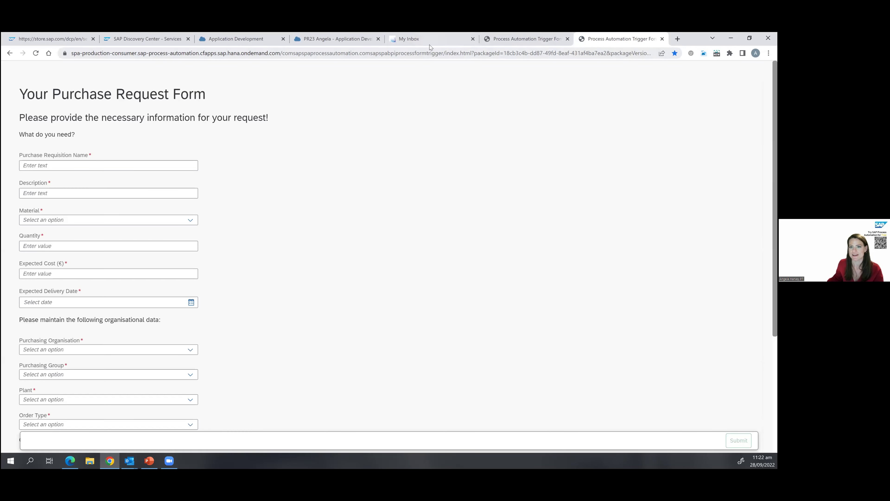
- Refresh My Inbox, review the HEADSET purchase request task, and approve it
click(409, 45)
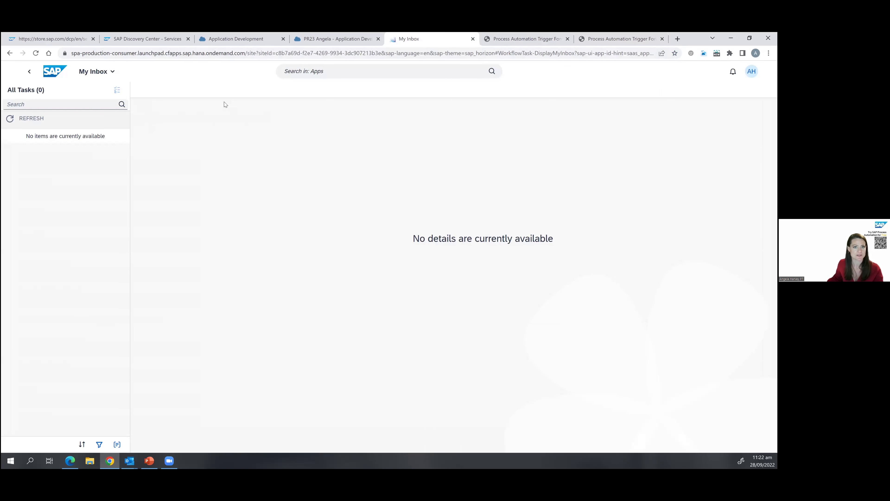
click(35, 53)
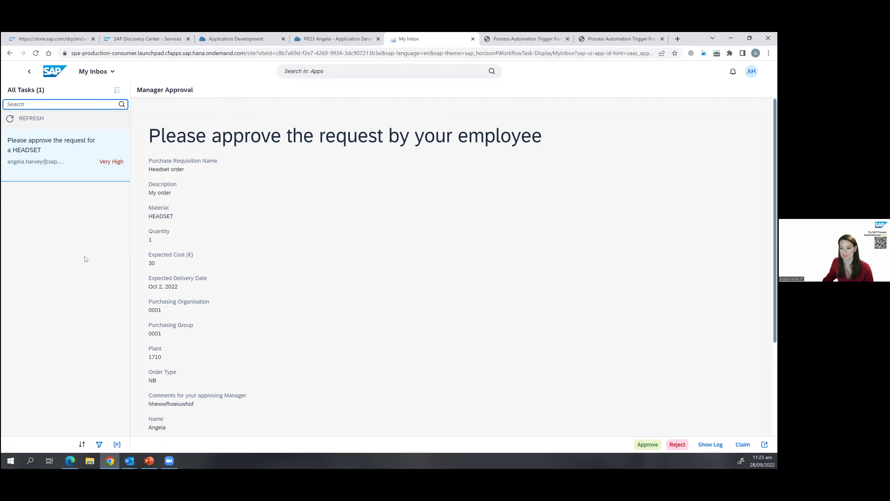
scroll(269, 208, down, 5)
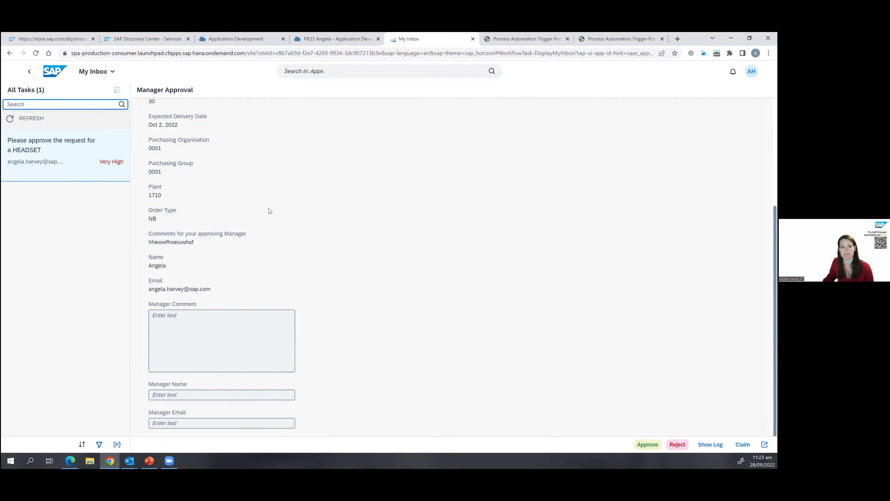
scroll(269, 211, down, 1)
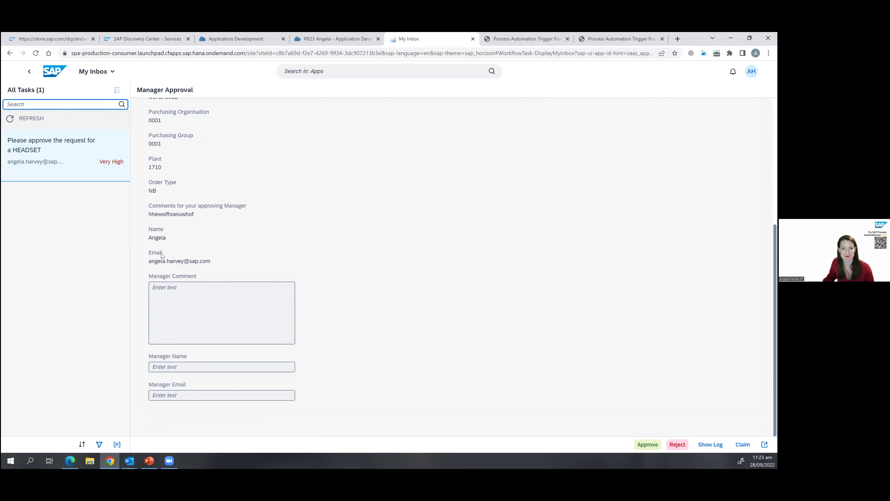
click(649, 445)
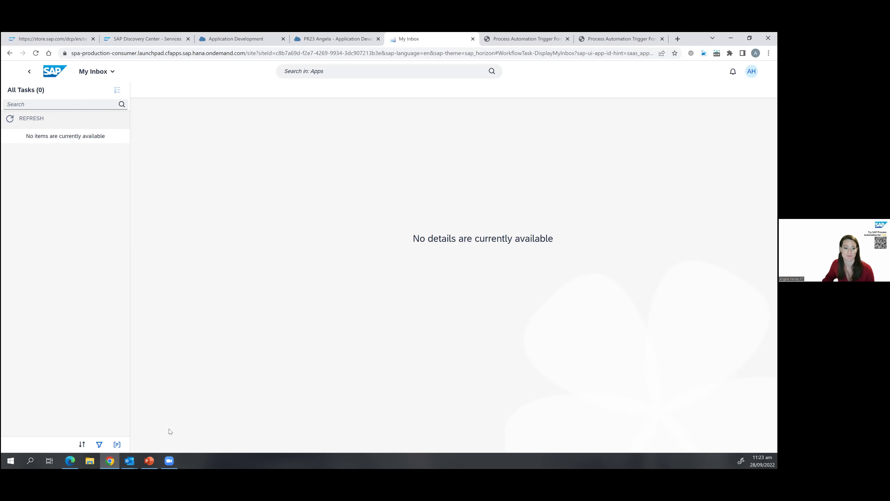
click(149, 461)
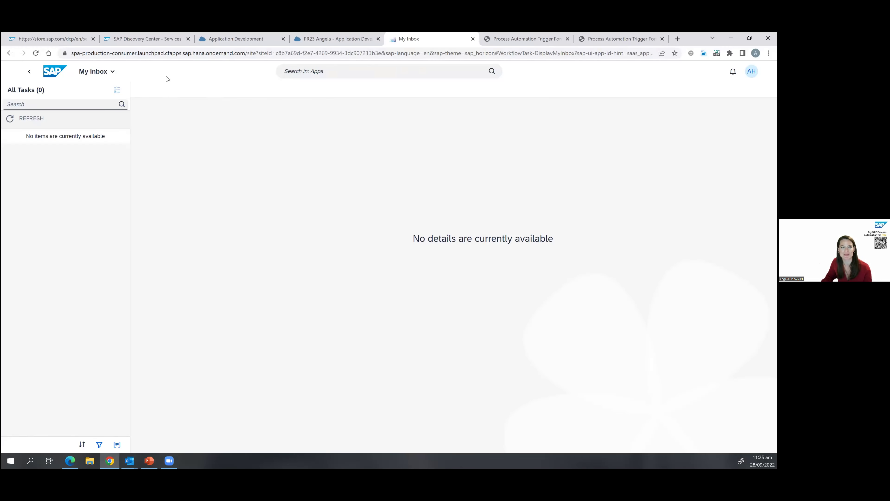
- Move through the browser tabs to the Application Development lobby and open its Store of 201 projects
click(38, 35)
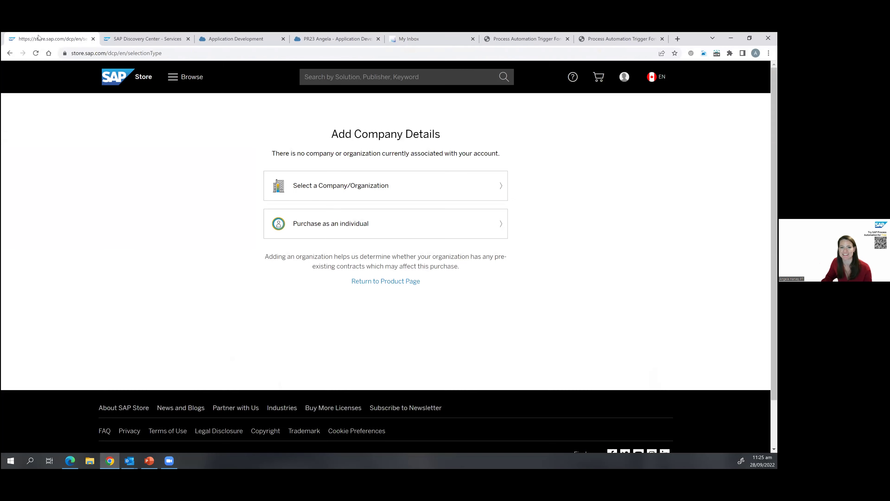
click(148, 40)
click(210, 40)
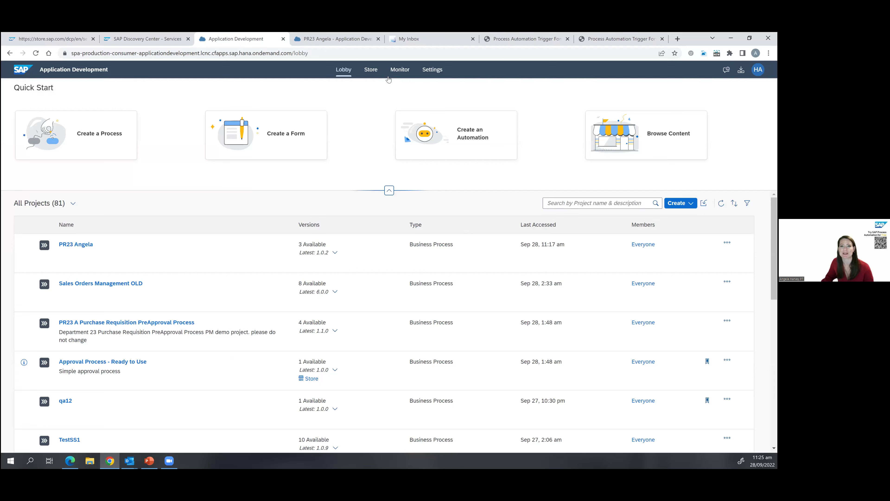
click(377, 73)
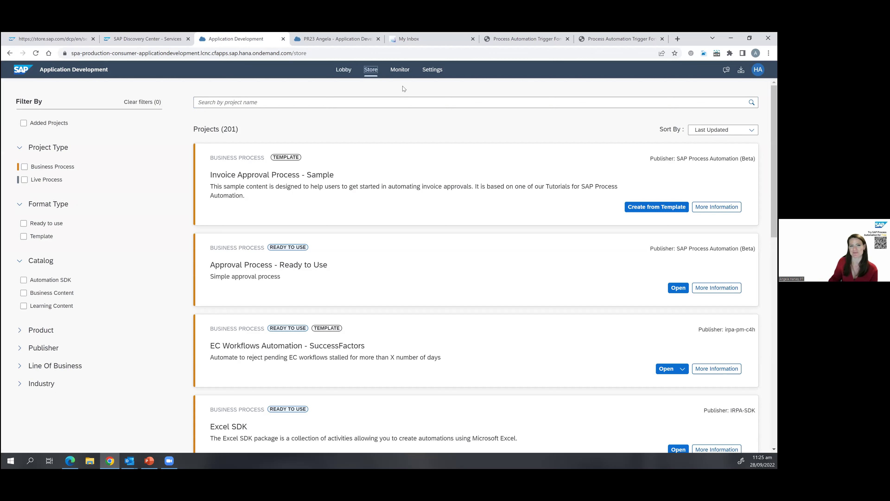
- Search the Store for 's/4' and scroll through the 26 matching projects
click(286, 102)
text(s/4)
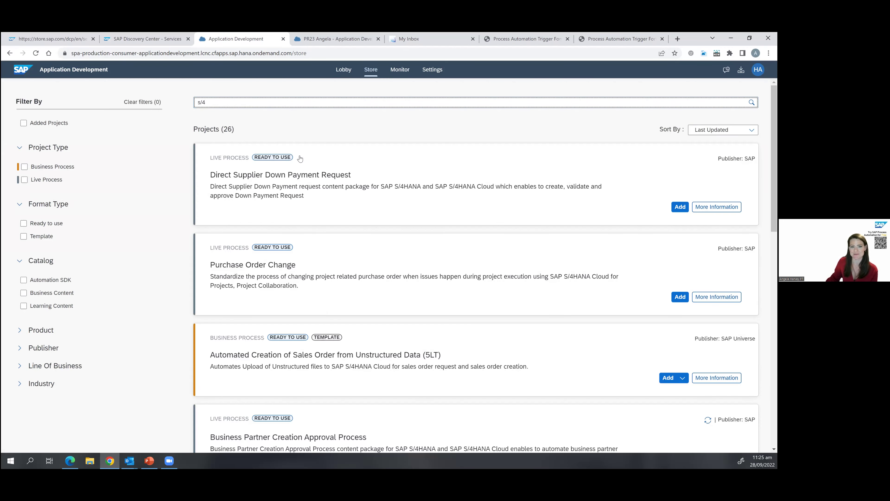
scroll(315, 190, down, 4)
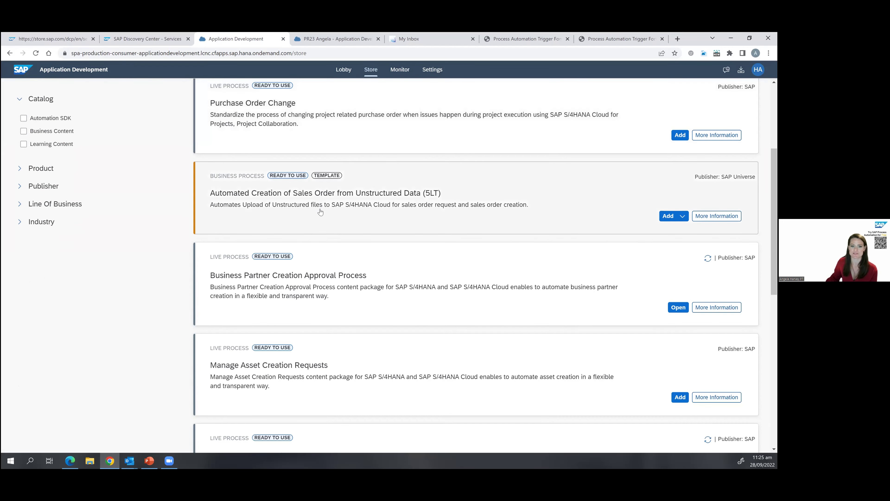
scroll(320, 214, down, 4)
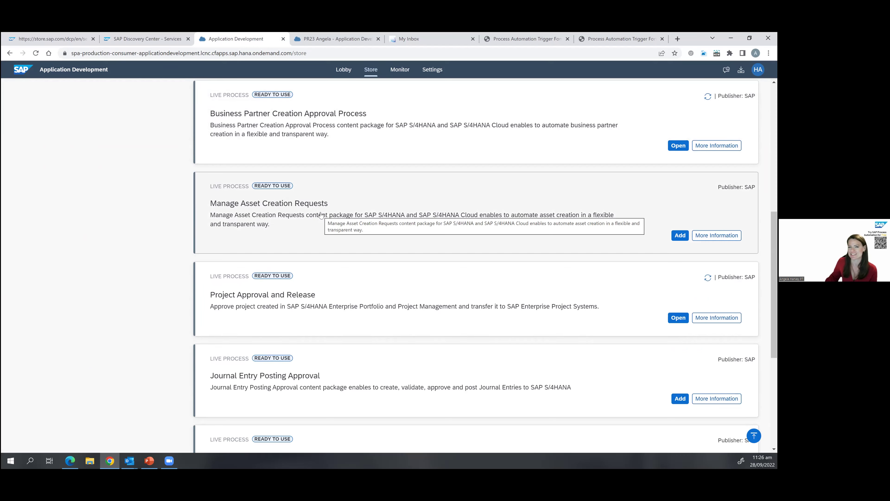
scroll(28, 158, up, 8)
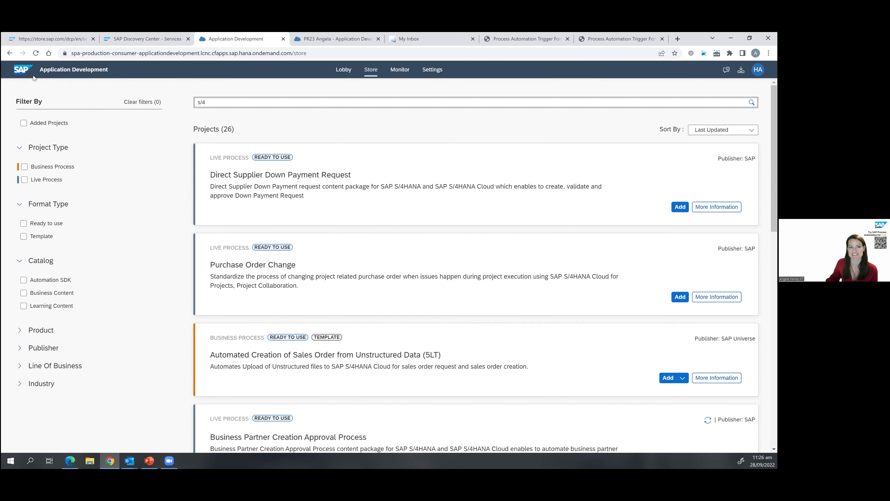